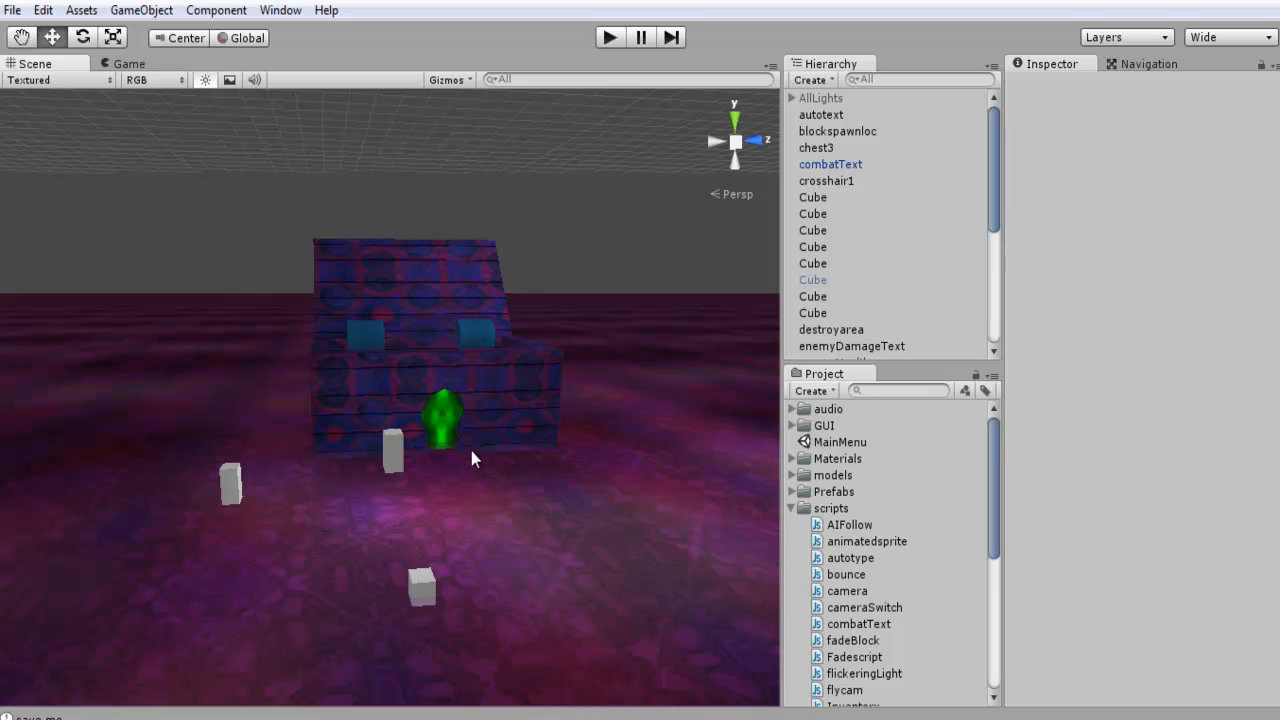
# Select the open chest model and examine its lid, hinges and front from several angles.
pyautogui.keyDown('alt'); pyautogui.moveTo(469, 447); pyautogui.dragTo(666, 443); pyautogui.keyUp('alt')
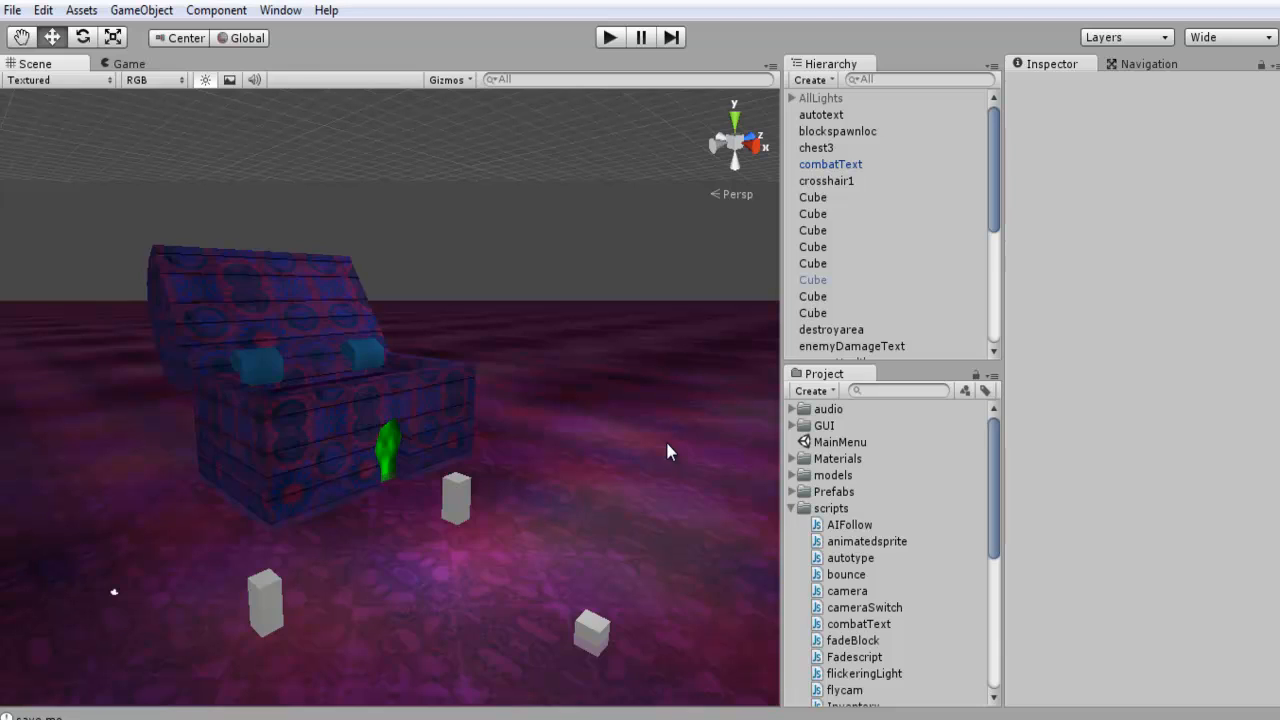
pyautogui.moveTo(634, 440); pyautogui.dragTo(545, 452, button='right')
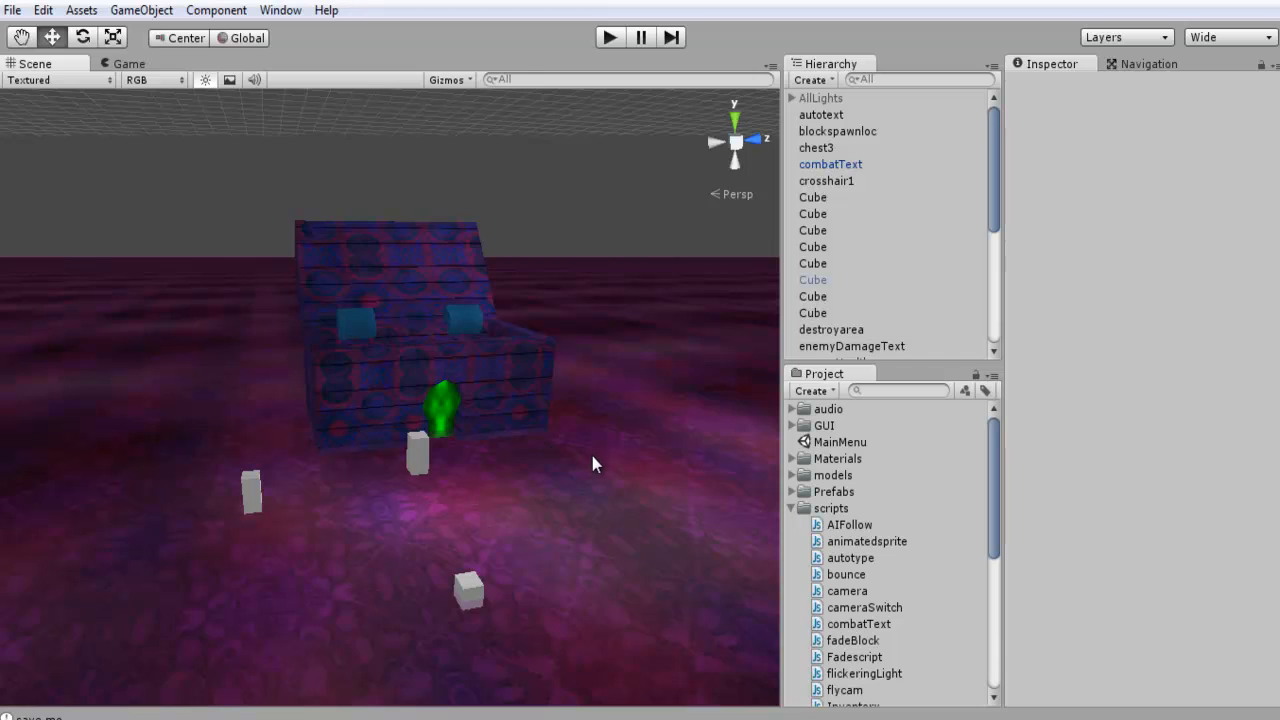
pyautogui.moveTo(592, 456); pyautogui.dragTo(686, 443, button='right')
pyautogui.moveTo(411, 423); pyautogui.dragTo(456, 363, button='right')
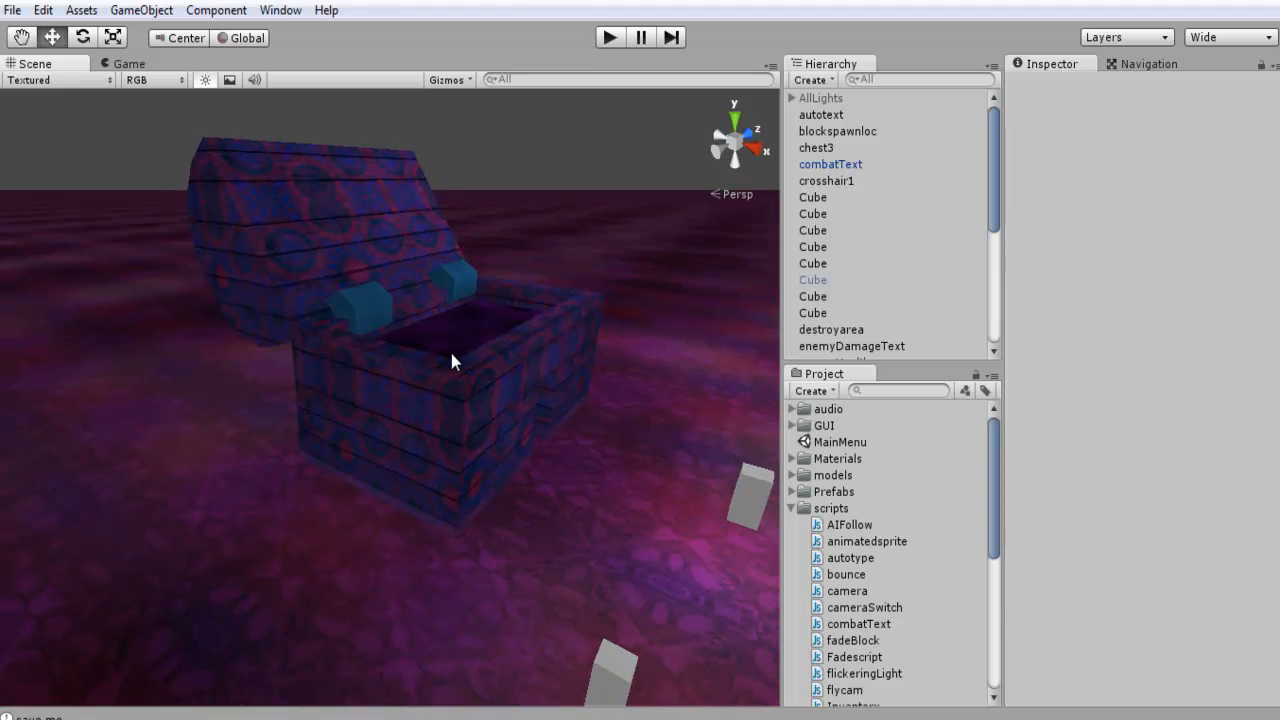
pyautogui.click(452, 360)
pyautogui.moveTo(451, 356); pyautogui.dragTo(525, 336, button='right')
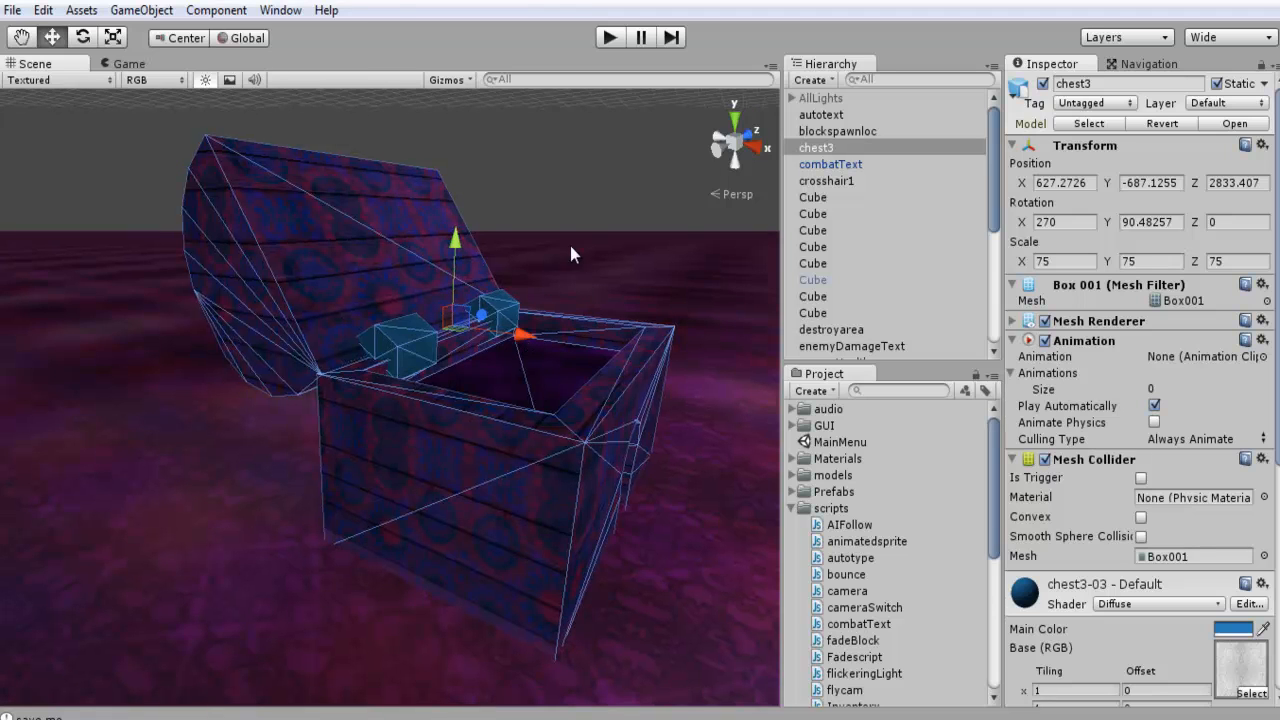
pyautogui.moveTo(443, 353); pyautogui.dragTo(533, 391, button='right')
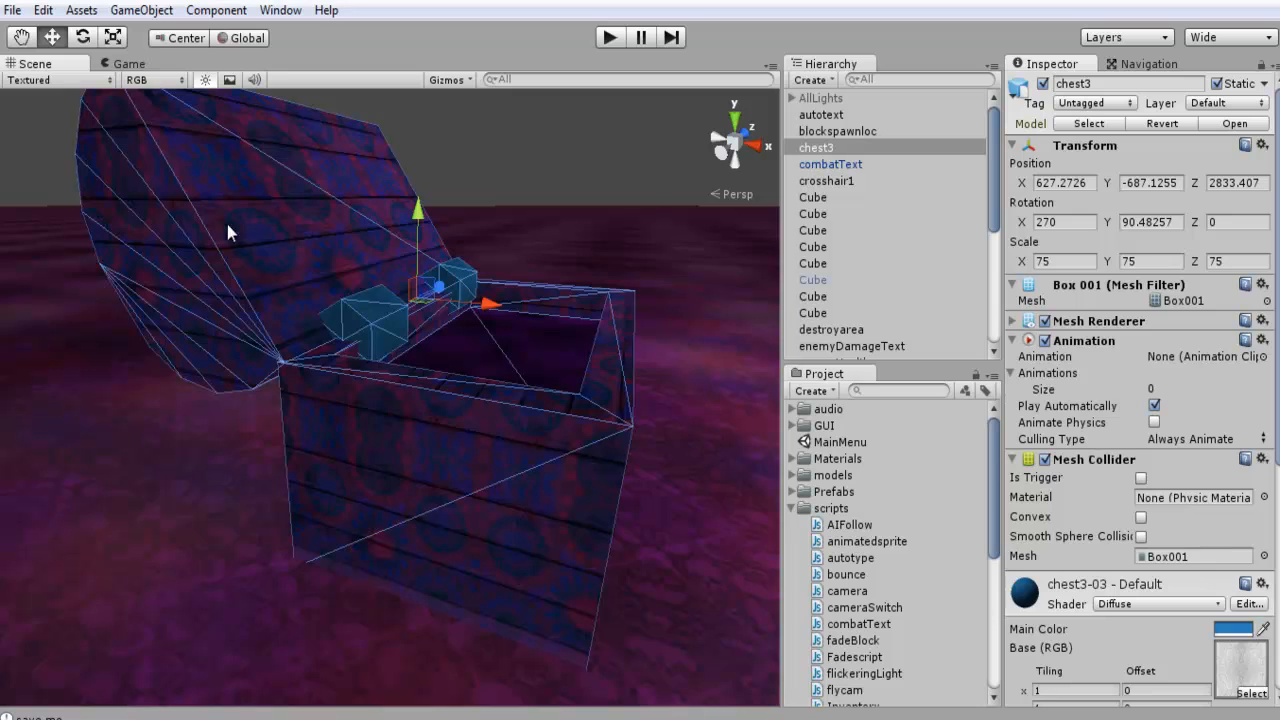
pyautogui.moveTo(471, 295)
pyautogui.mouseDown(button='right')
pyautogui.moveTo(606, 311)
pyautogui.moveTo(493, 300)
pyautogui.mouseUp(button='right')
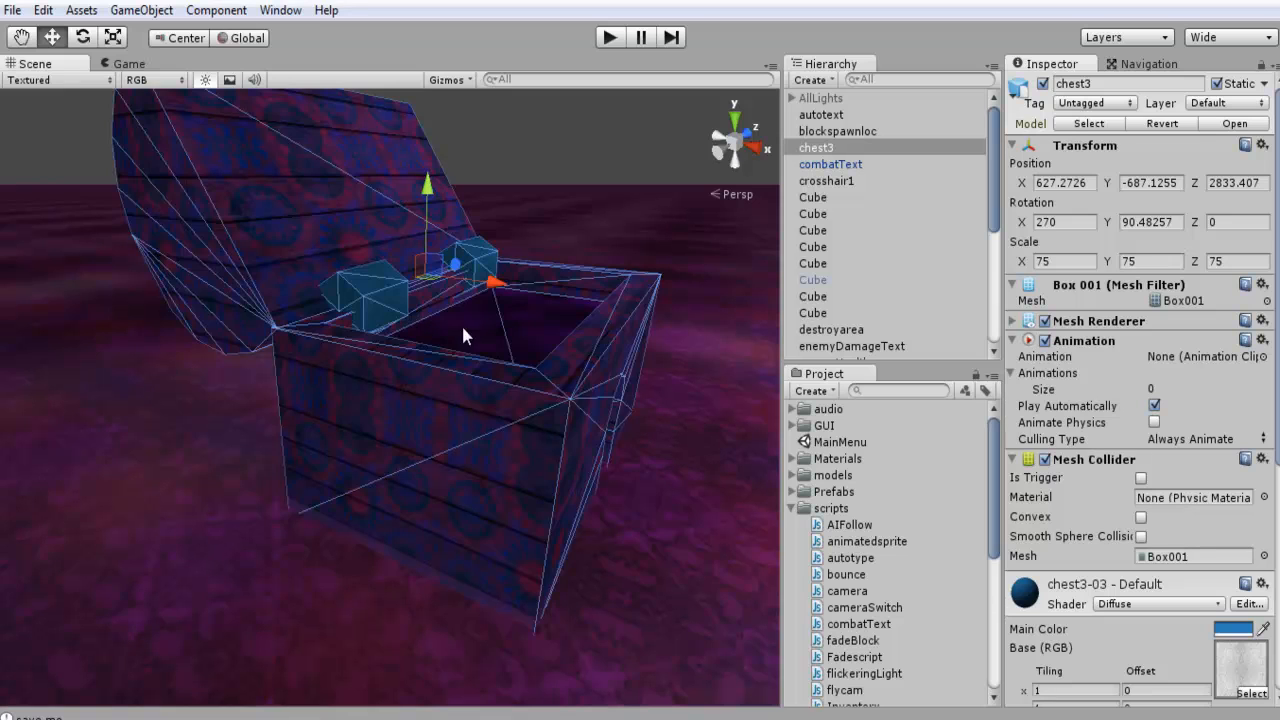
pyautogui.moveTo(479, 371)
pyautogui.keyDown('alt'); pyautogui.mouseDown()
pyautogui.moveTo(528, 371)
pyautogui.moveTo(480, 366)
pyautogui.mouseUp(); pyautogui.keyUp('alt')
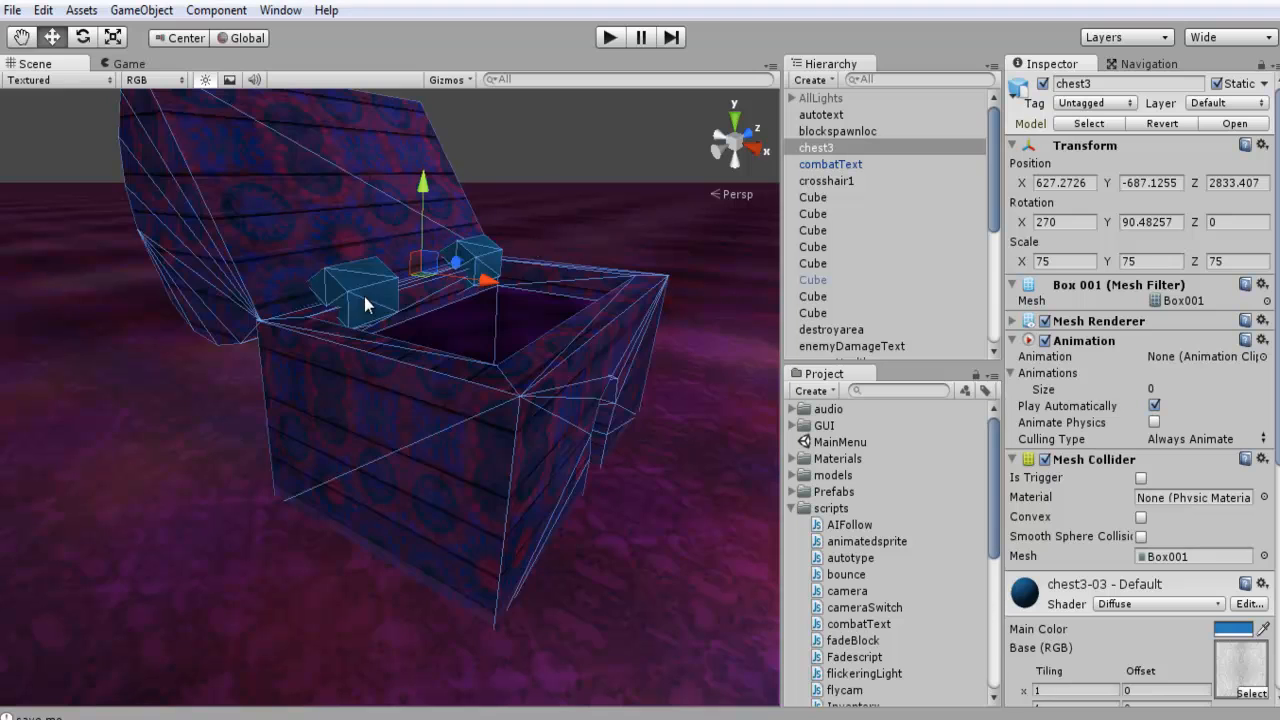
pyautogui.keyDown('alt'); pyautogui.moveTo(578, 271); pyautogui.dragTo(292, 338); pyautogui.keyUp('alt')
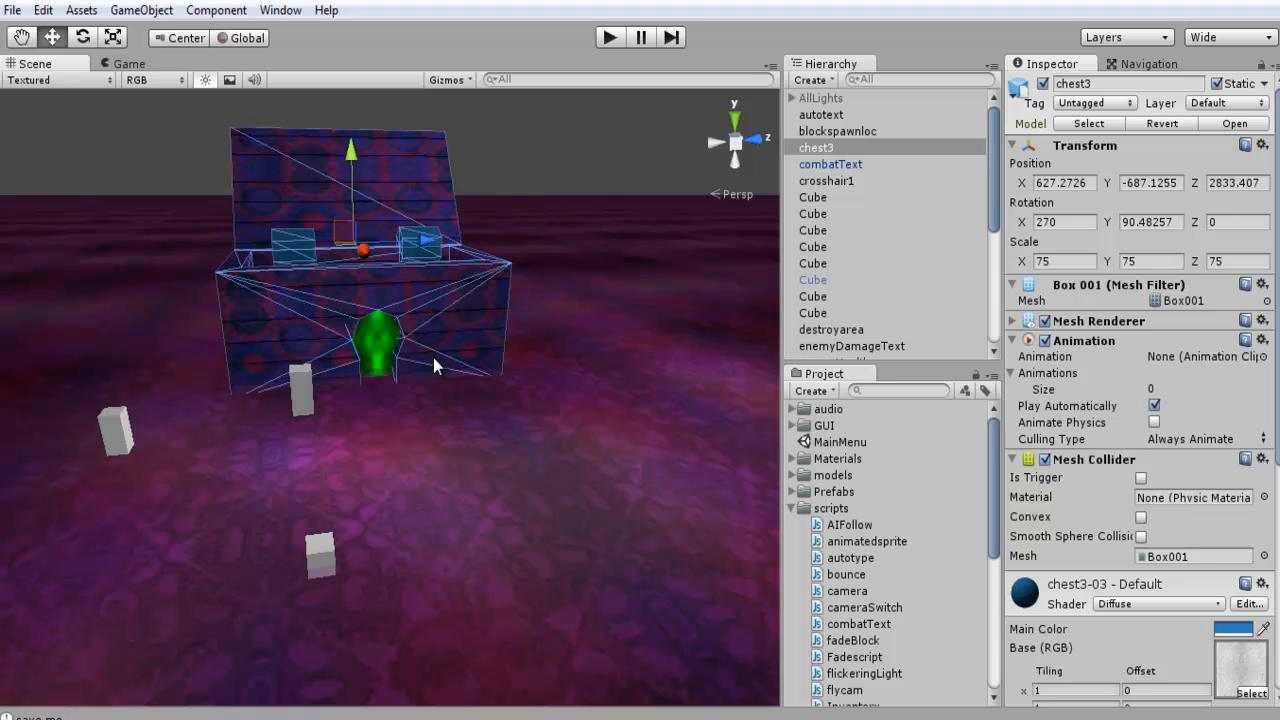
pyautogui.keyDown('alt'); pyautogui.moveTo(433, 357); pyautogui.dragTo(531, 354); pyautogui.keyUp('alt')
# Deselect the chest and add a new cube object to the scene.
pyautogui.click(548, 140)
pyautogui.keyDown('alt'); pyautogui.moveTo(548, 140); pyautogui.dragTo(540, 285); pyautogui.keyUp('alt')
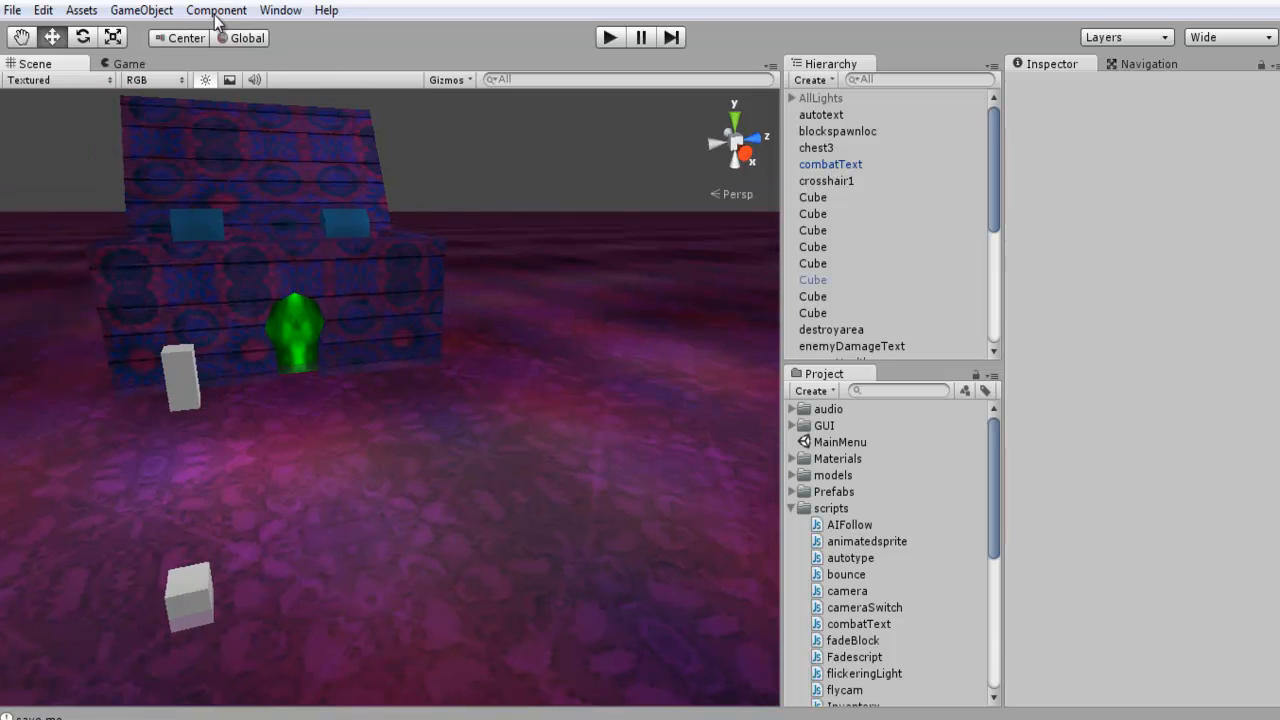
pyautogui.click(141, 10)
pyautogui.moveTo(200, 57)
pyautogui.click(436, 274)
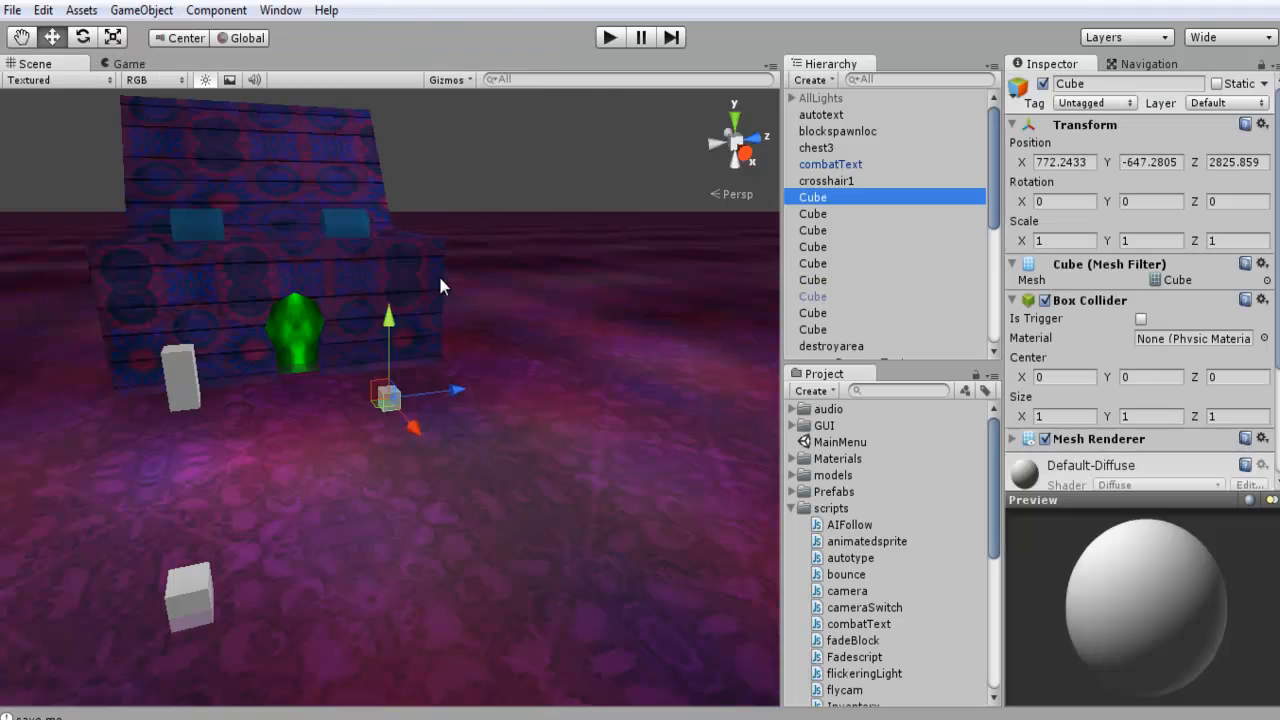
# Scale the new cube uniformly to about 13.06 and place it on the floor in front of the chest.
pyautogui.keyDown('alt'); pyautogui.moveTo(440, 276); pyautogui.dragTo(545, 92); pyautogui.keyUp('alt')
pyautogui.click(113, 37)
pyautogui.click(52, 37)
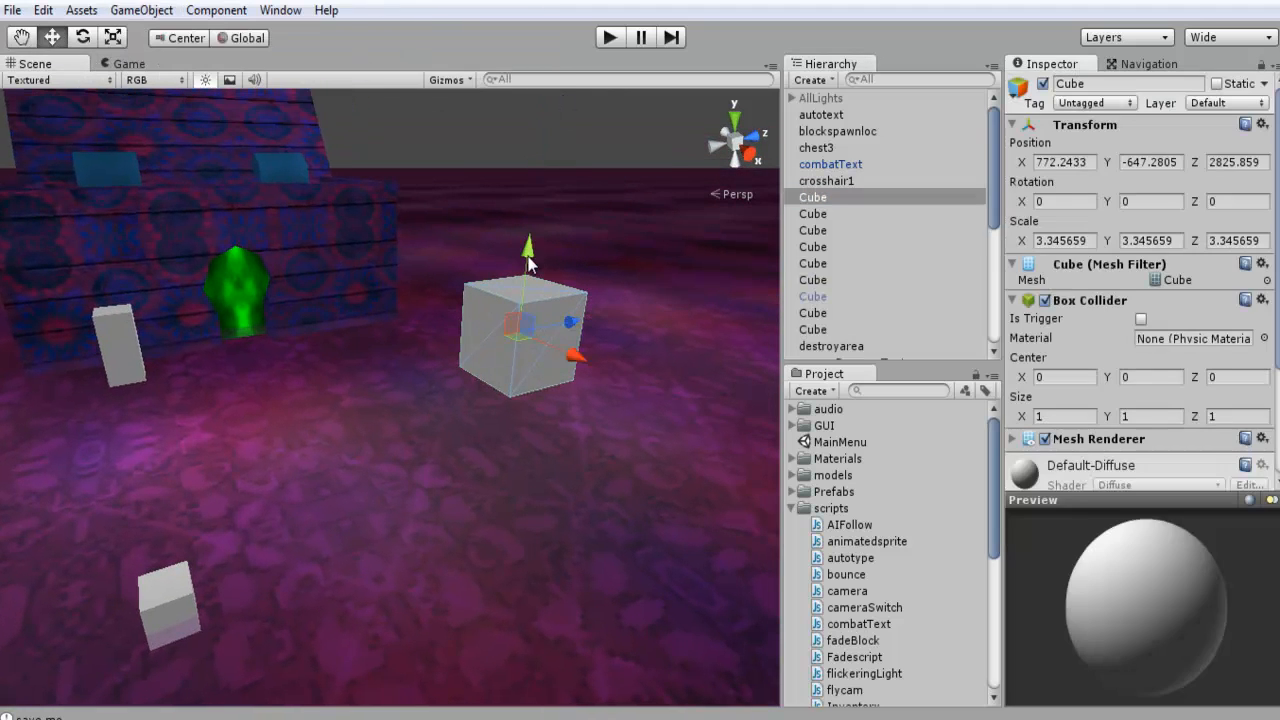
pyautogui.moveTo(529, 262); pyautogui.dragTo(298, 169)
pyautogui.click(394, 554)
pyautogui.click(463, 620)
pyautogui.click(118, 40)
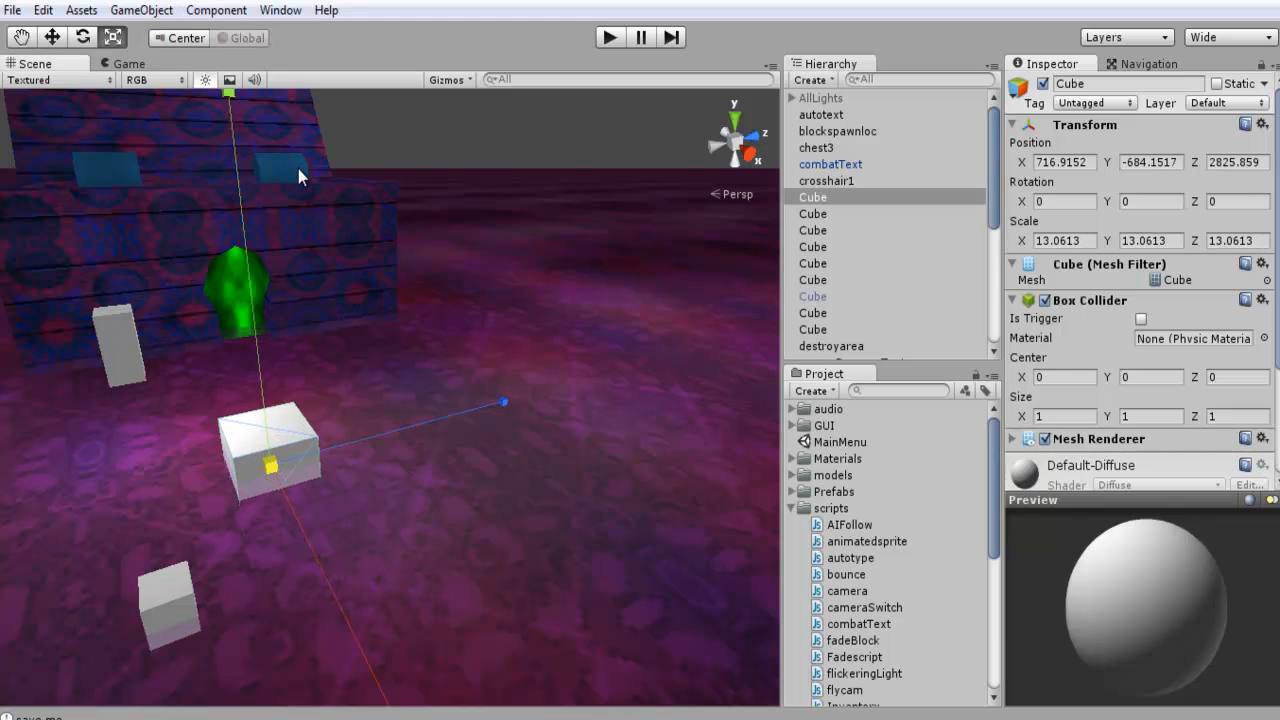
pyautogui.click(52, 37)
# Rename the new cube animatedBox.
pyautogui.click(812, 199)
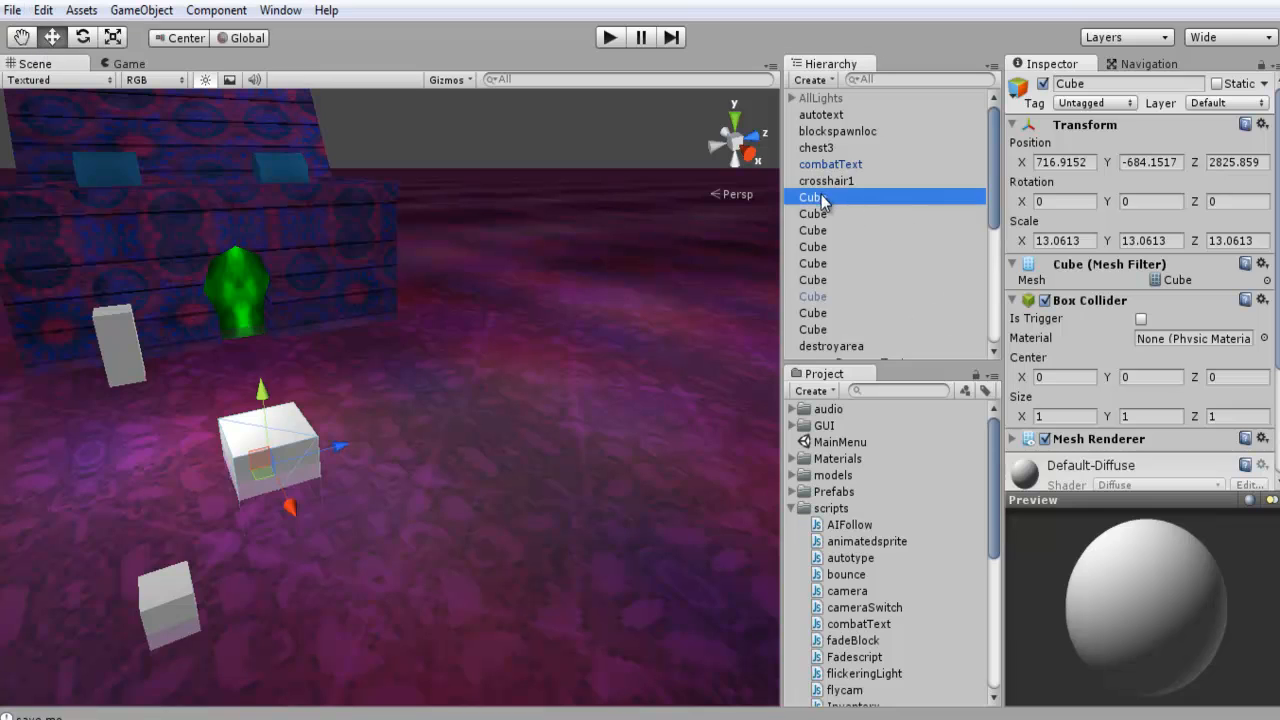
pyautogui.click(844, 197)
pyautogui.write('an')
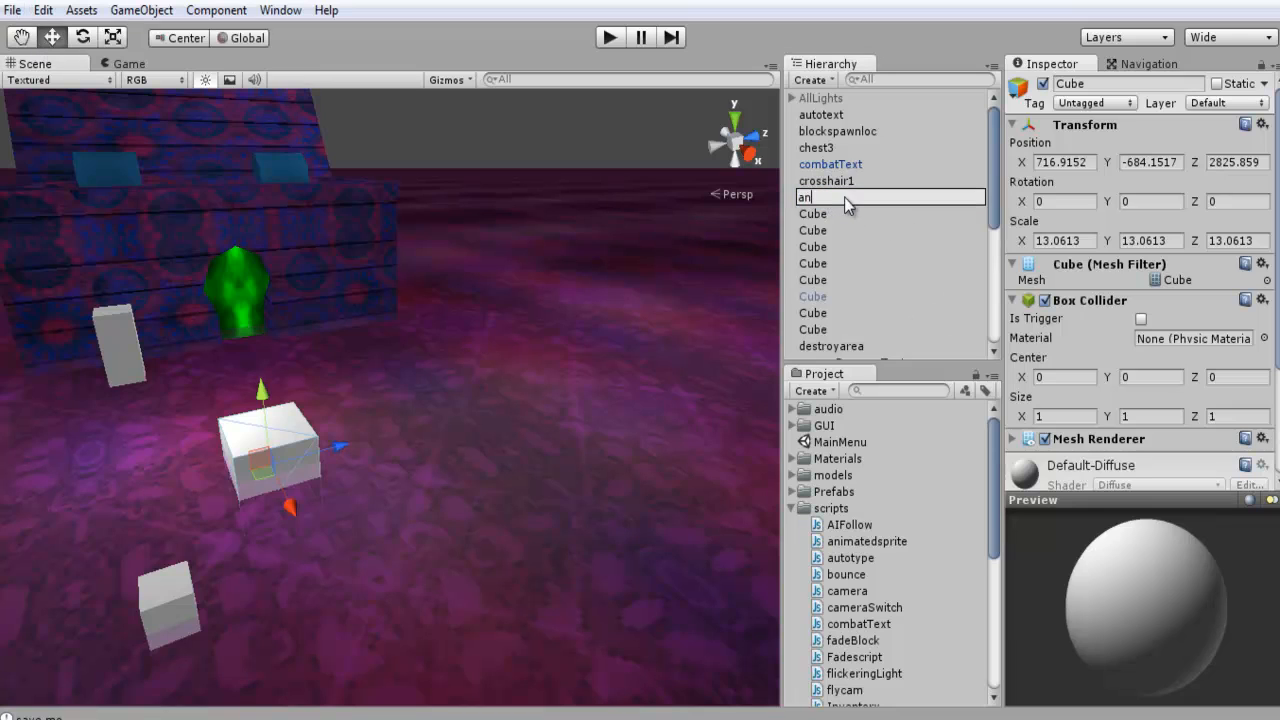
pyautogui.write('imatedBox')
pyautogui.press('Return')
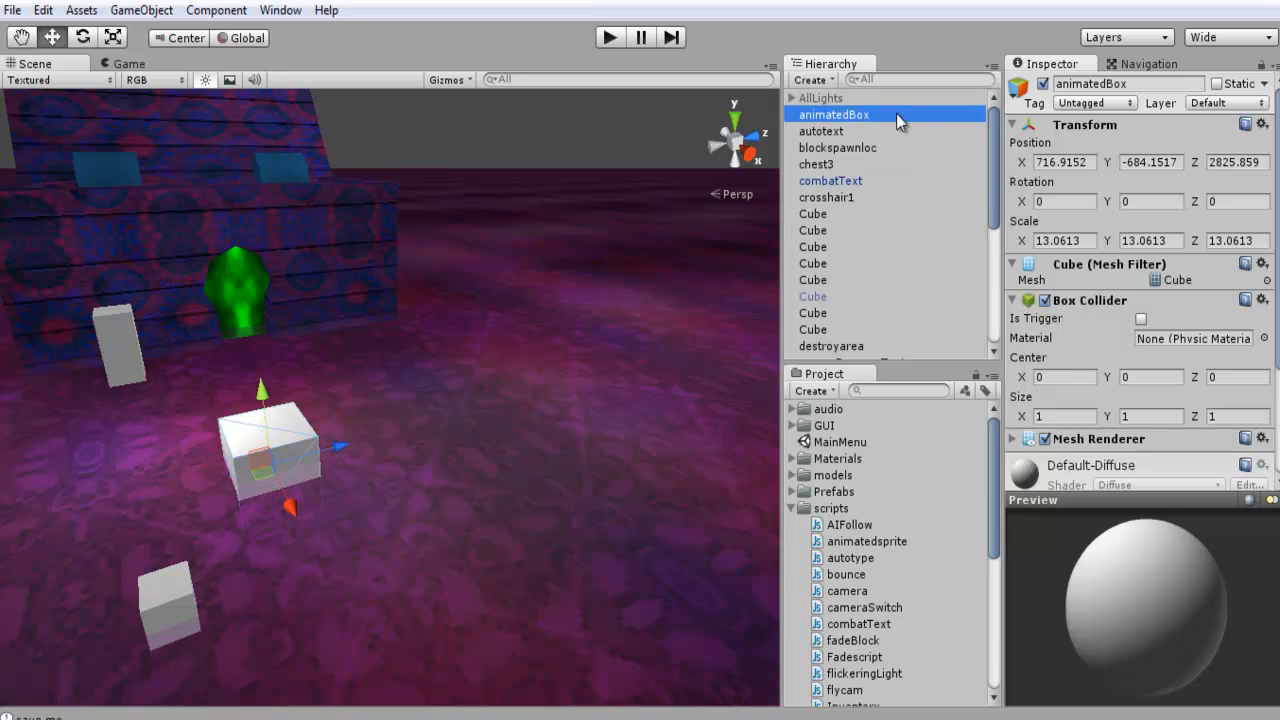
# Create a project folder named Animations and move it out of models to the top level of the assets.
pyautogui.rightClick(955, 477)
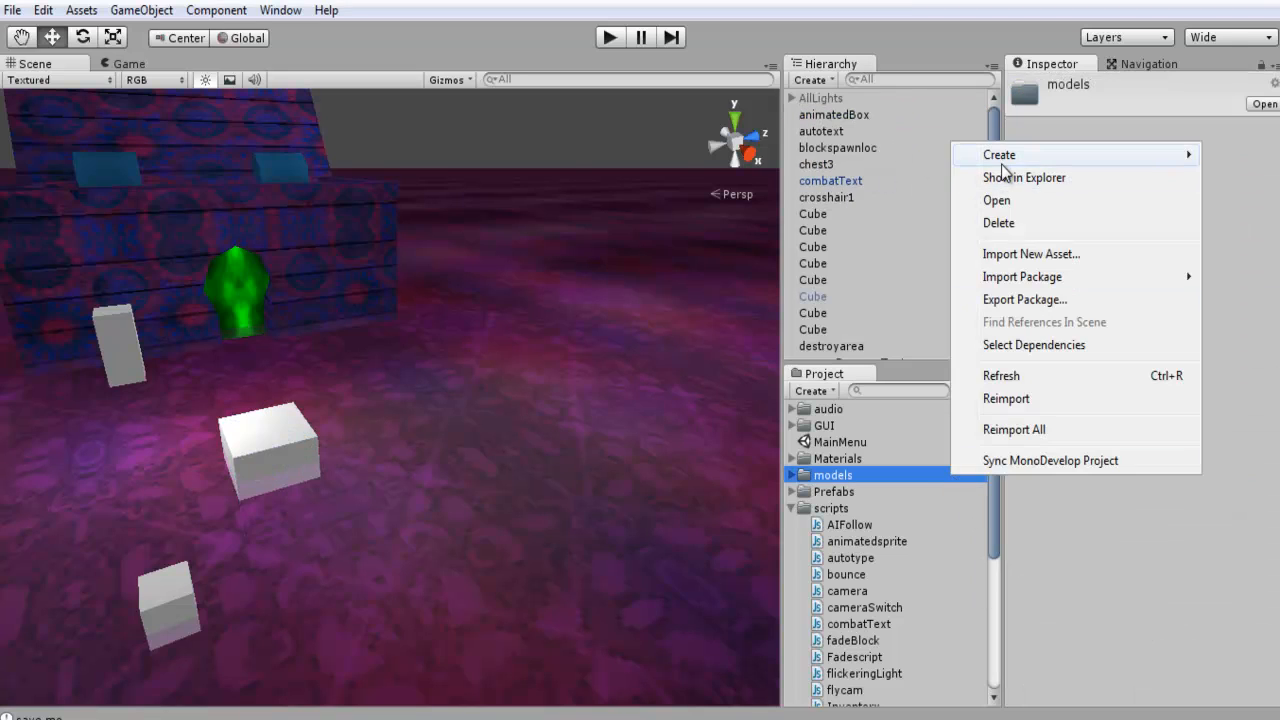
pyautogui.moveTo(1000, 158)
pyautogui.click(899, 162)
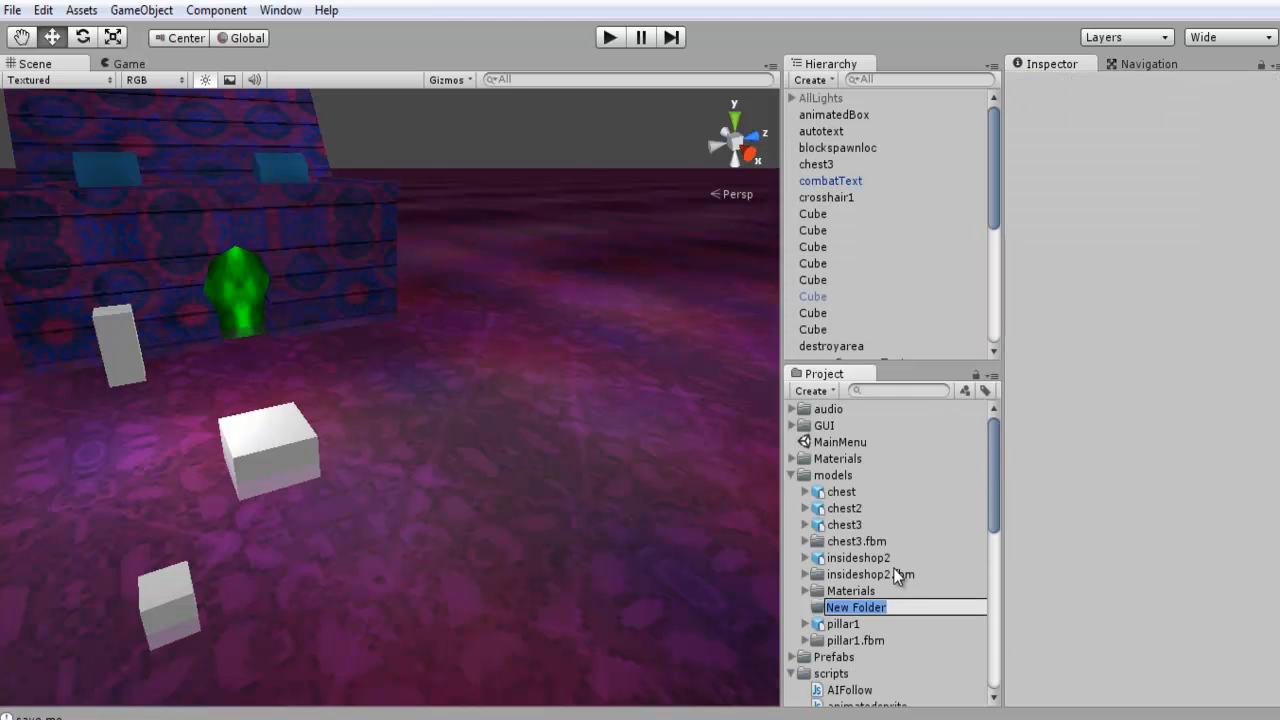
pyautogui.write('Animations')
pyautogui.press('Return')
pyautogui.moveTo(859, 487); pyautogui.dragTo(849, 417)
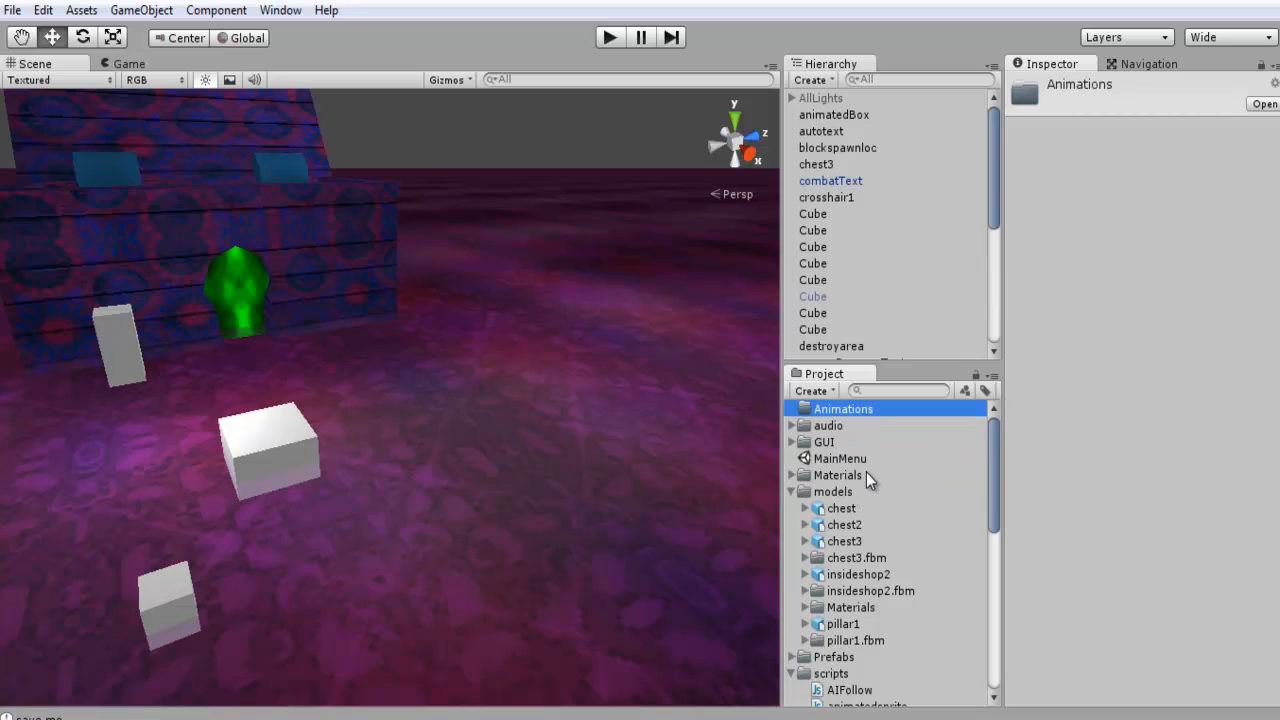
# Raise animatedBox off the floor to Y of about -678.8 and shift it sideways to Z of about 2845.1.
pyautogui.click(806, 508)
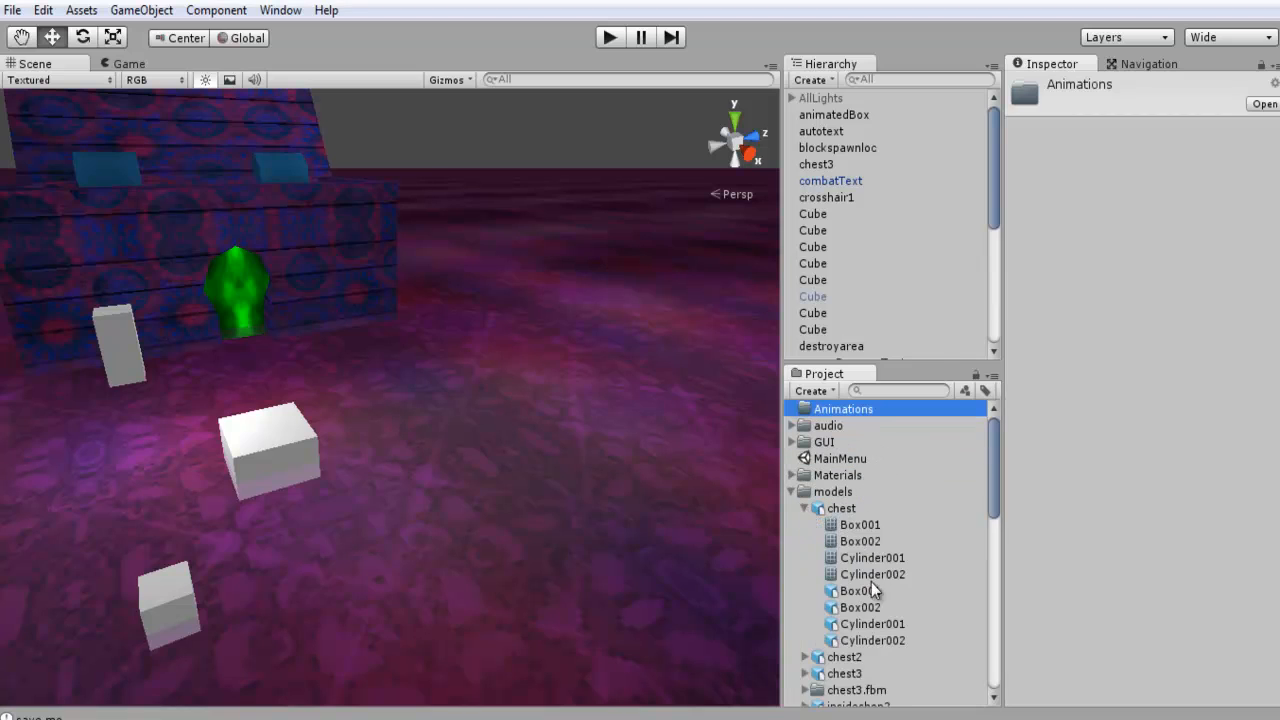
pyautogui.click(806, 508)
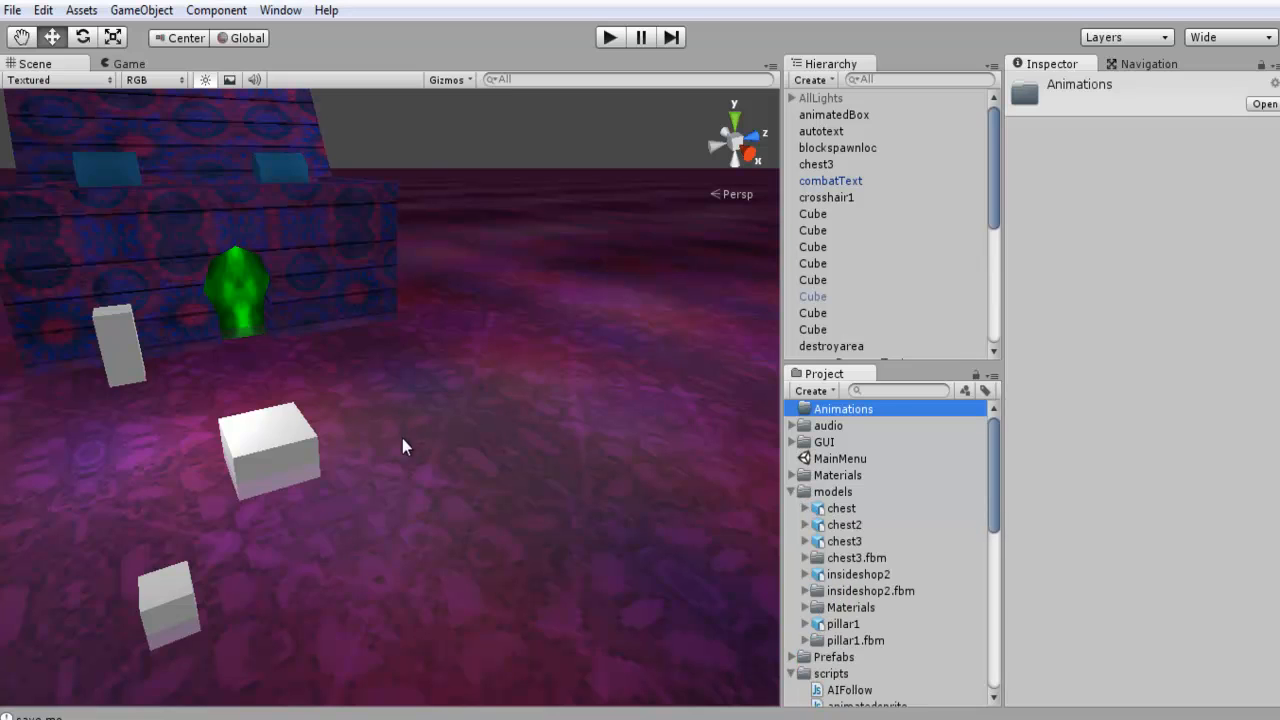
pyautogui.click(289, 429)
pyautogui.moveTo(277, 418); pyautogui.dragTo(541, 413)
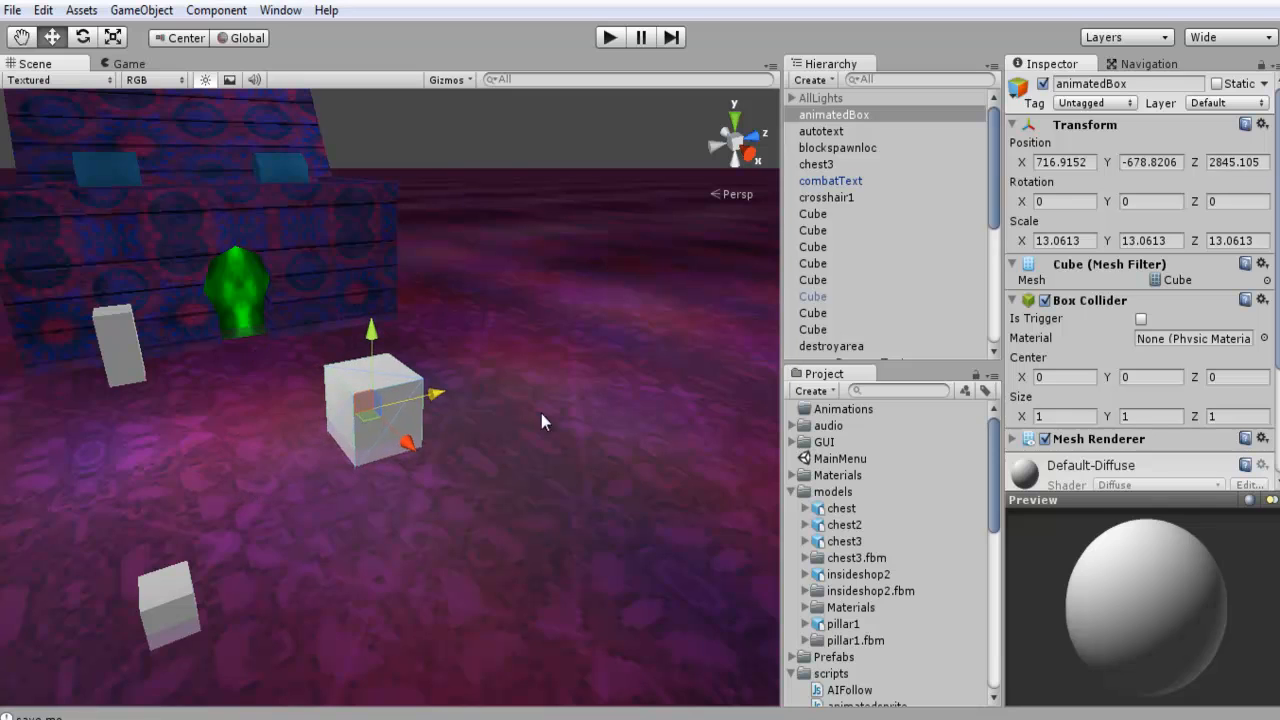
# View the scene around animatedBox and look through the component parts of the chest model asset.
pyautogui.moveTo(480, 395); pyautogui.dragTo(322, 393, button='right')
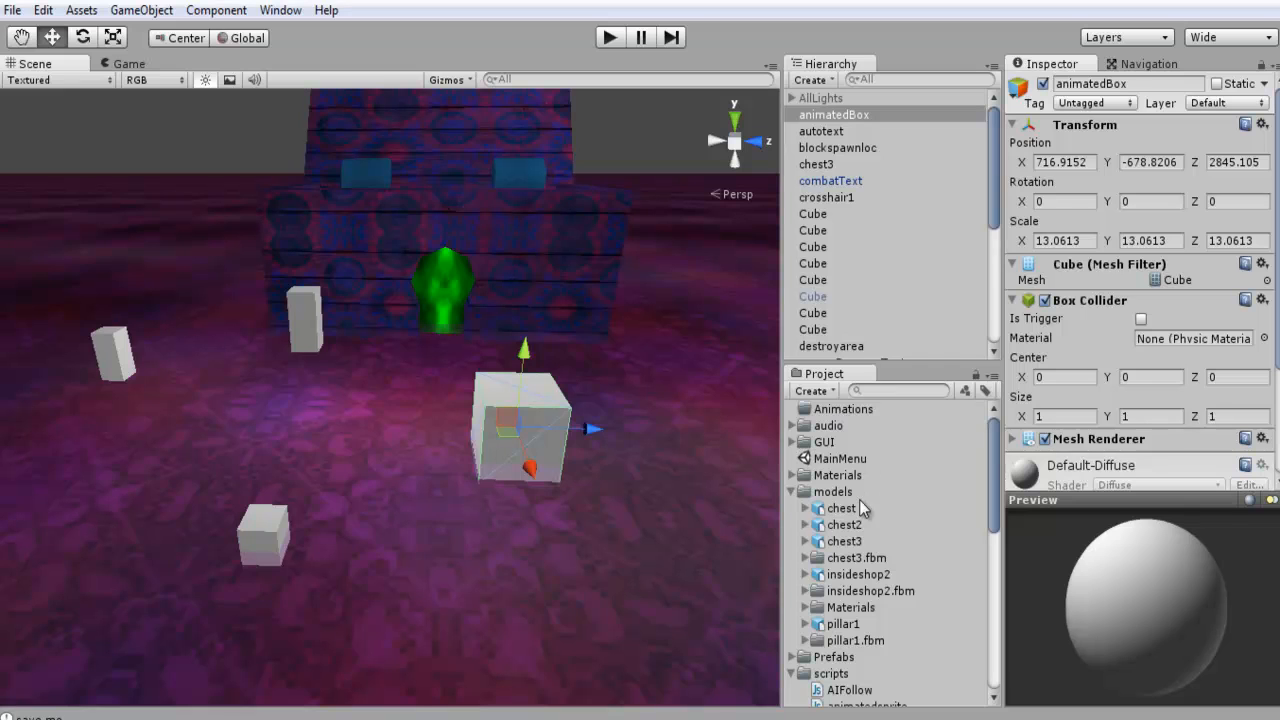
pyautogui.moveTo(527, 326); pyautogui.dragTo(647, 308, button='right')
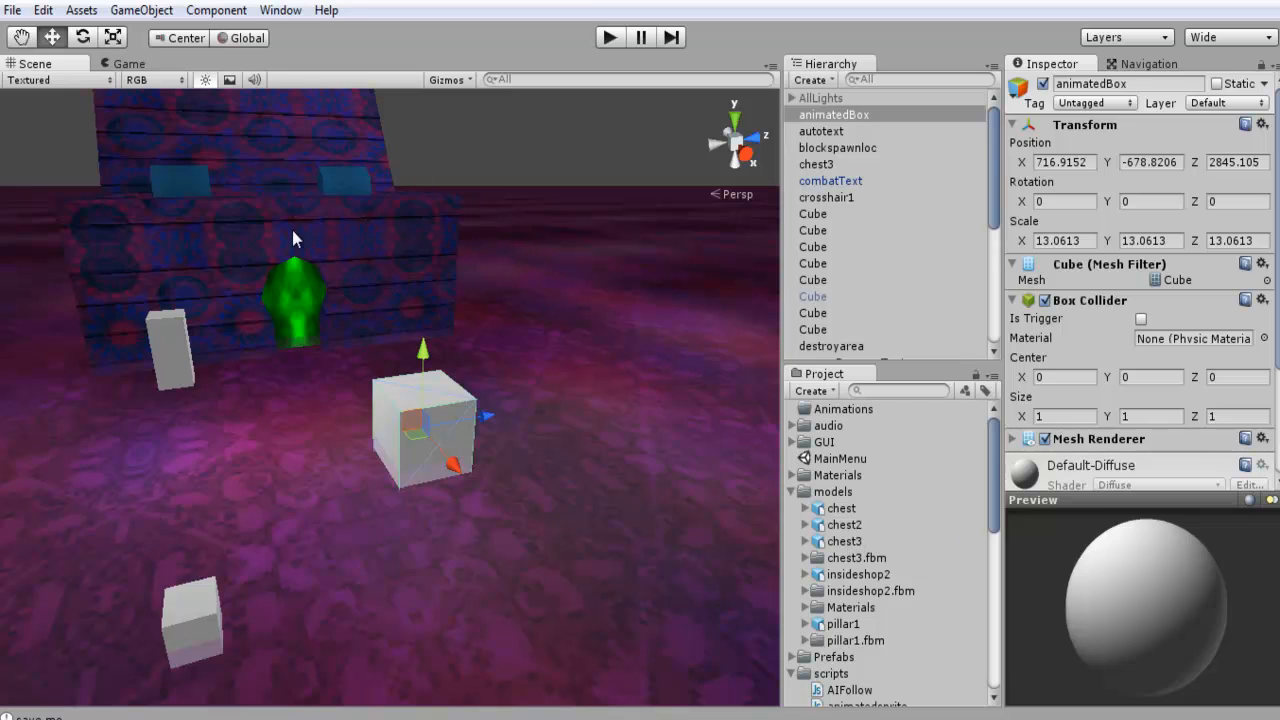
pyautogui.click(805, 508)
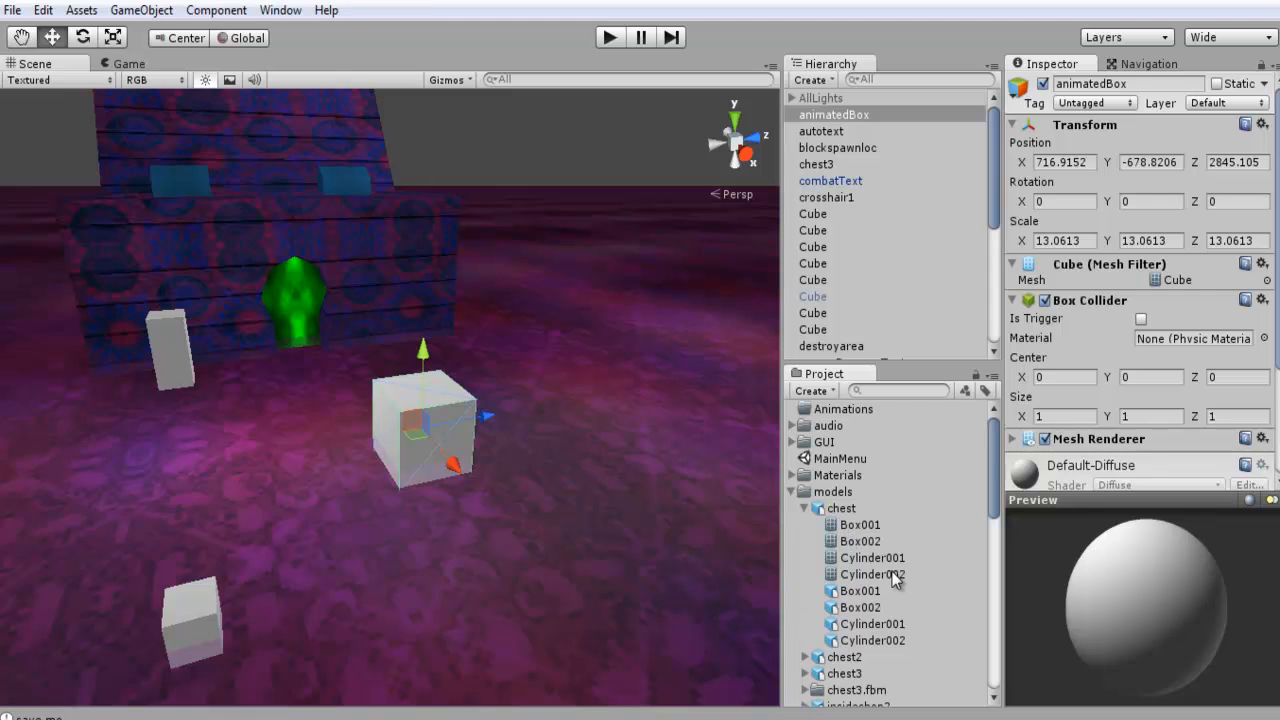
pyautogui.click(805, 508)
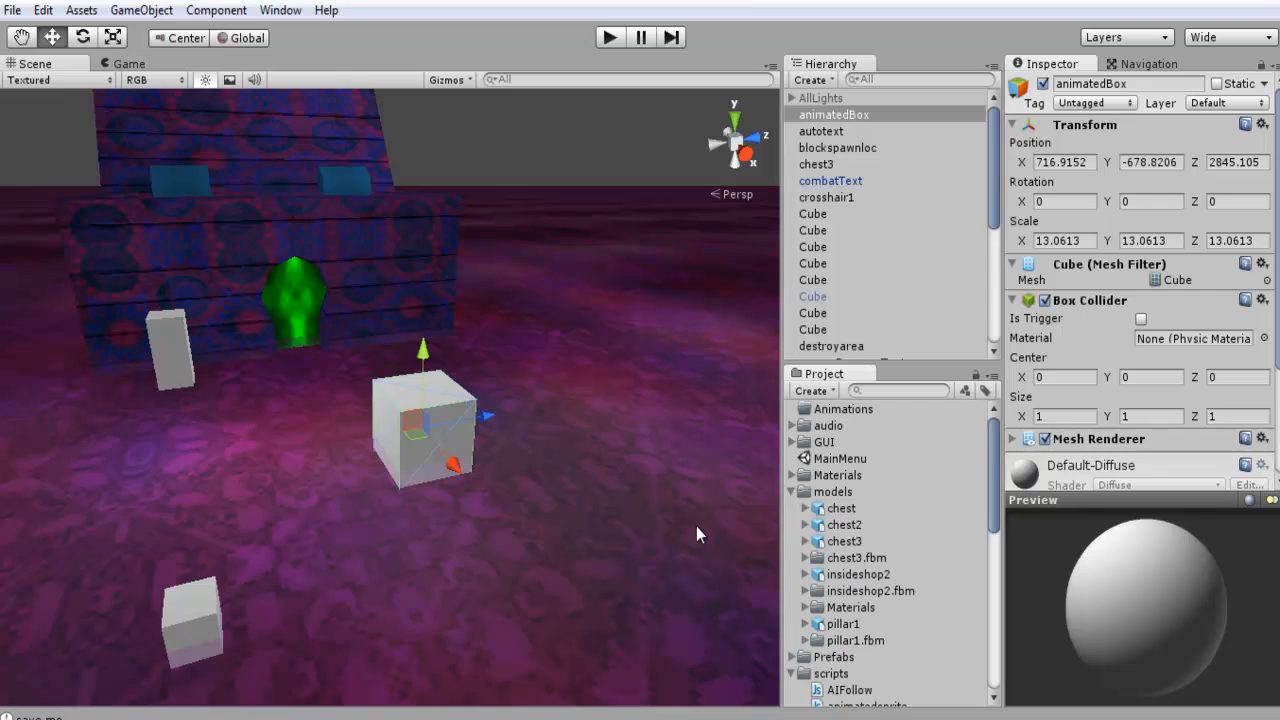
# Open the Animation editor for animatedBox and frame the box in the scene view.
pyautogui.moveTo(597, 485); pyautogui.dragTo(575, 464, button='right')
pyautogui.press('w')
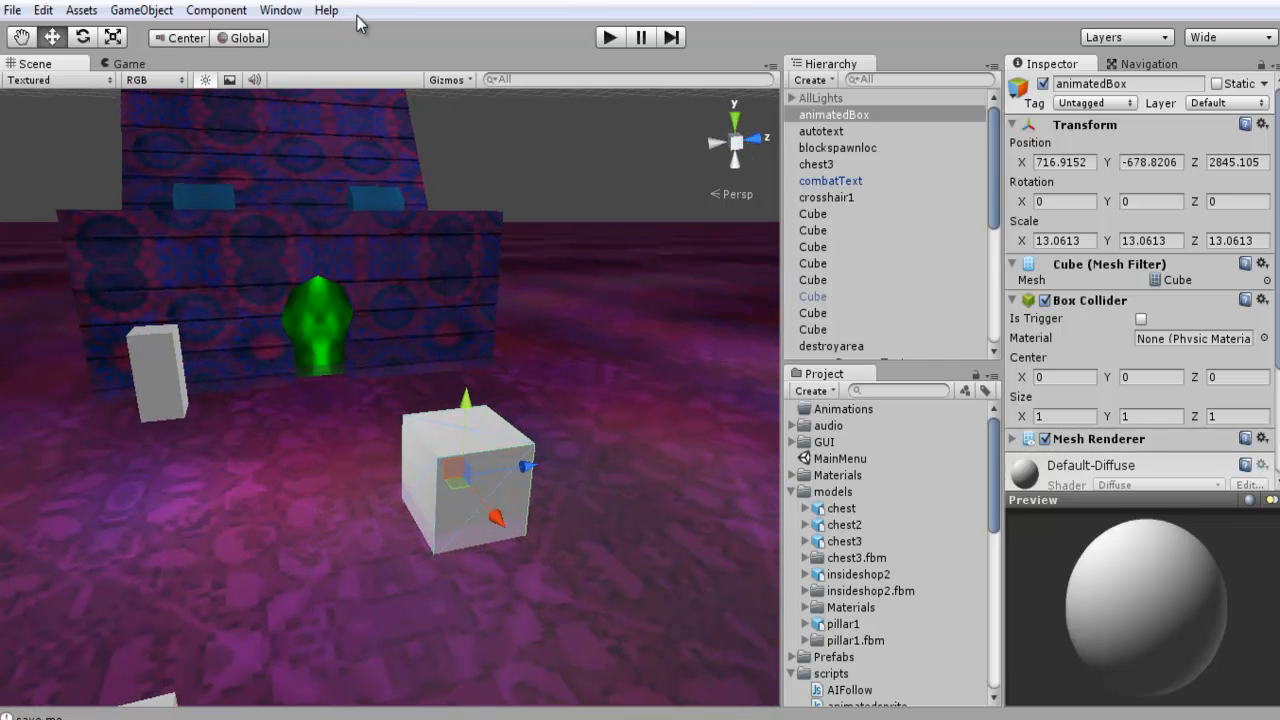
pyautogui.click(302, 19)
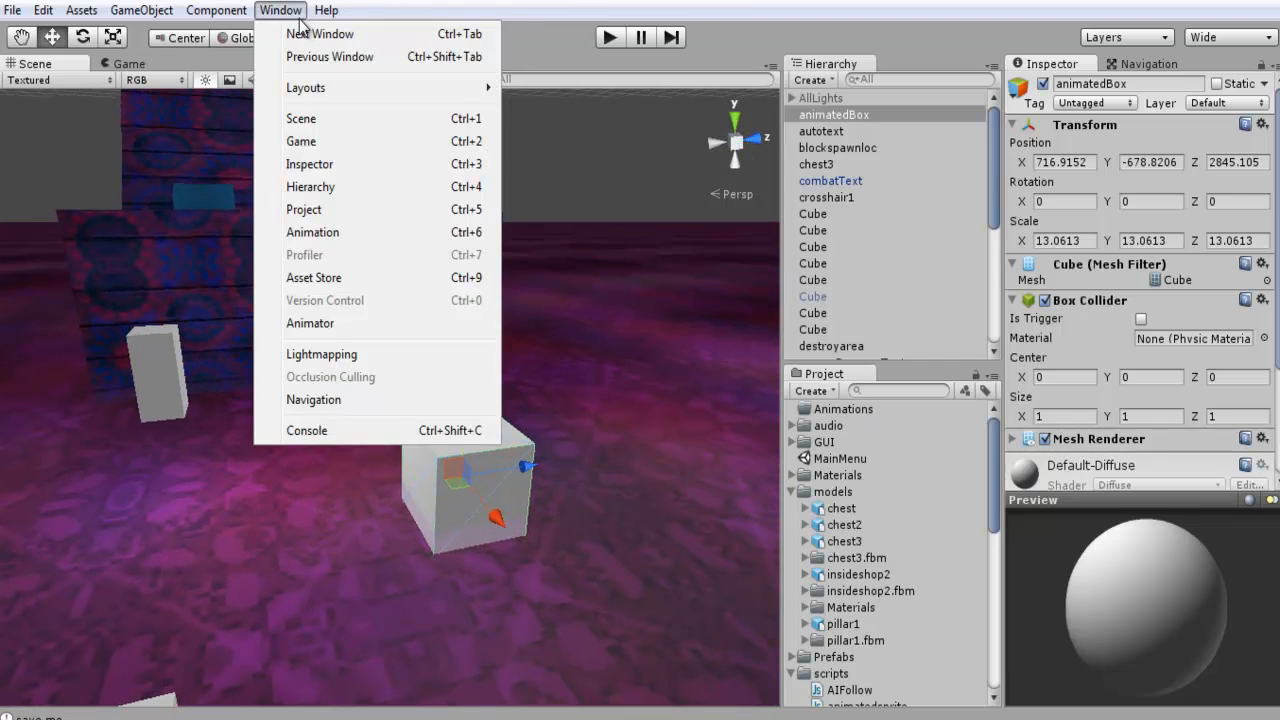
pyautogui.click(346, 232)
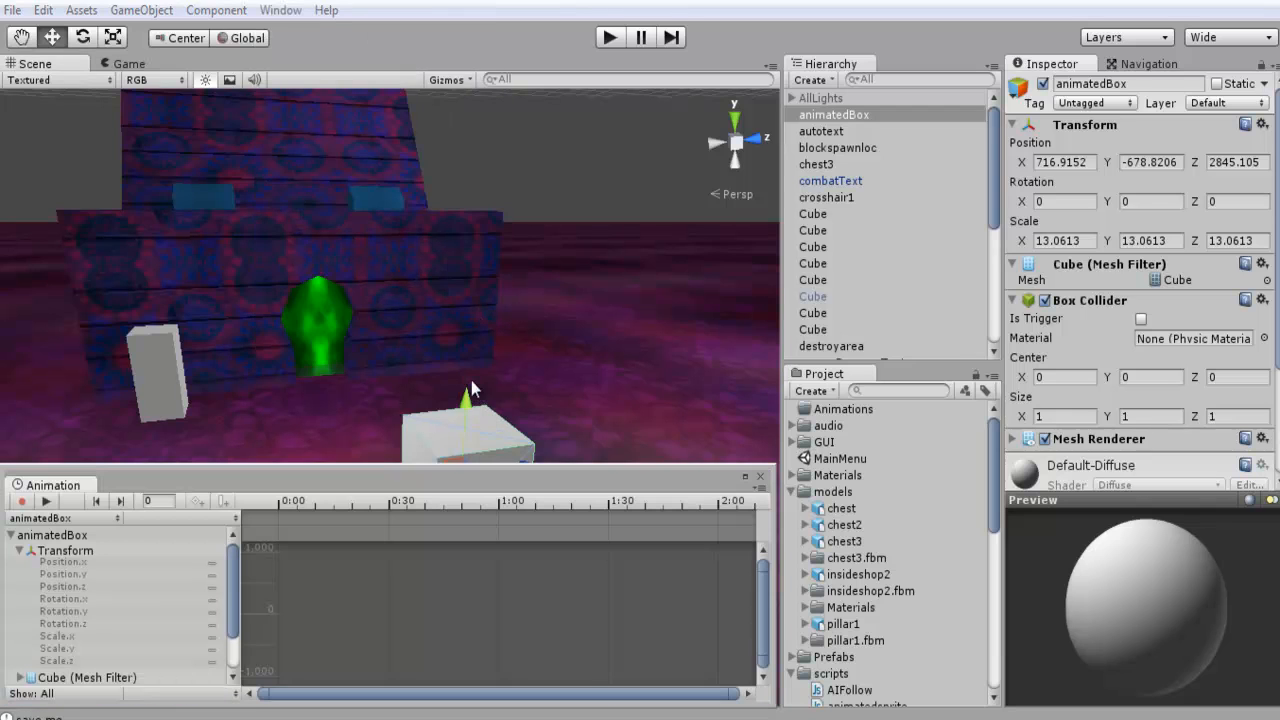
pyautogui.press('f')
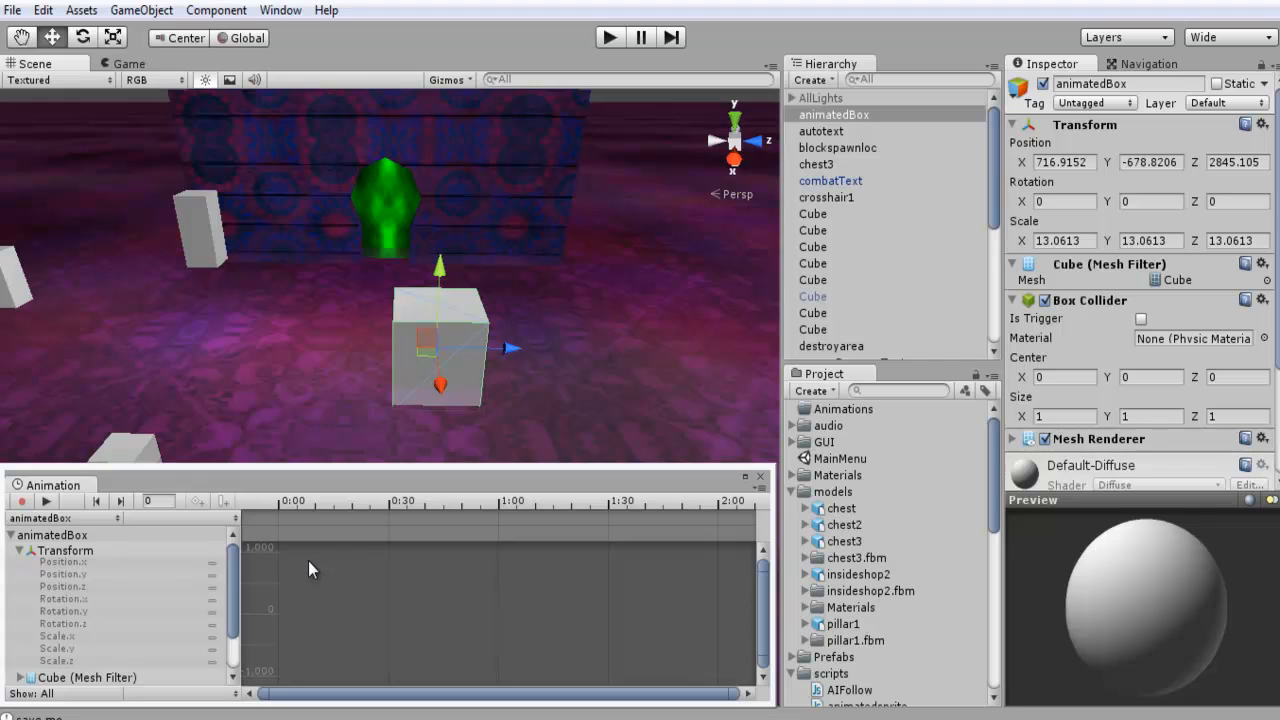
pyautogui.keyDown('alt'); pyautogui.moveTo(434, 366); pyautogui.dragTo(643, 314); pyautogui.keyUp('alt')
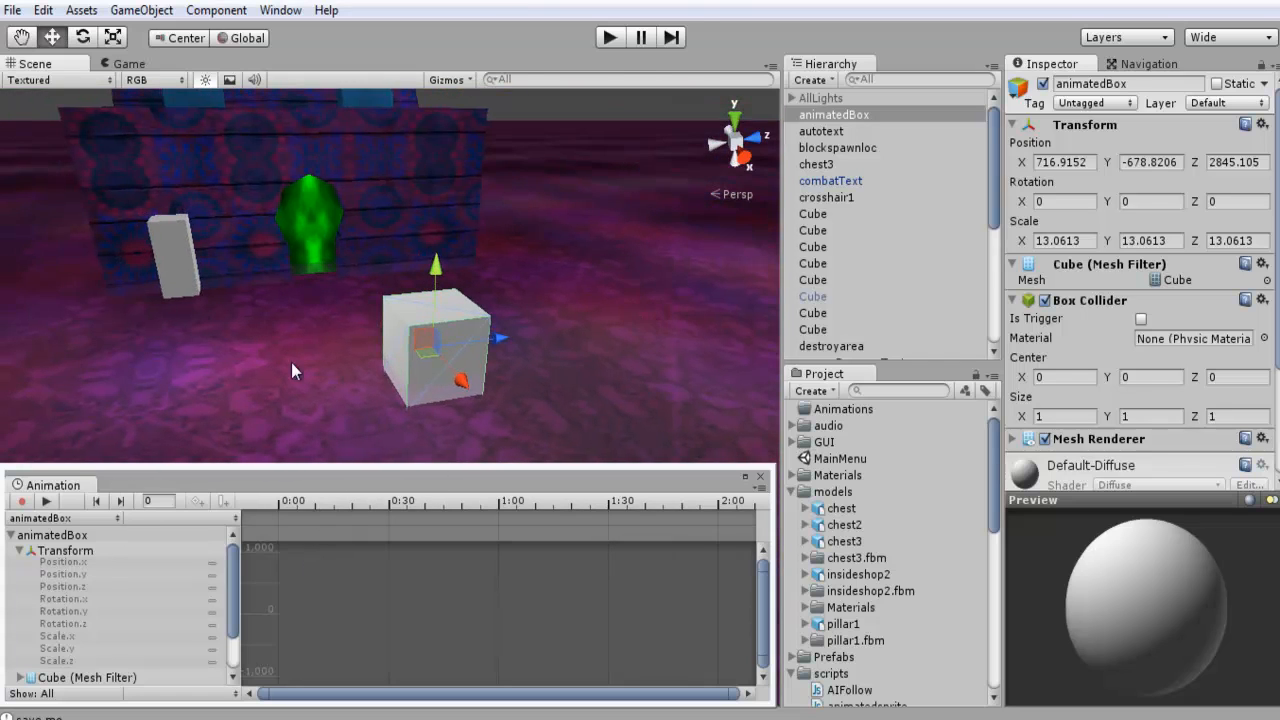
# Start recording a new animation clip for animatedBox and save it as boxAnimation1 in the Animations folder.
pyautogui.click(22, 501)
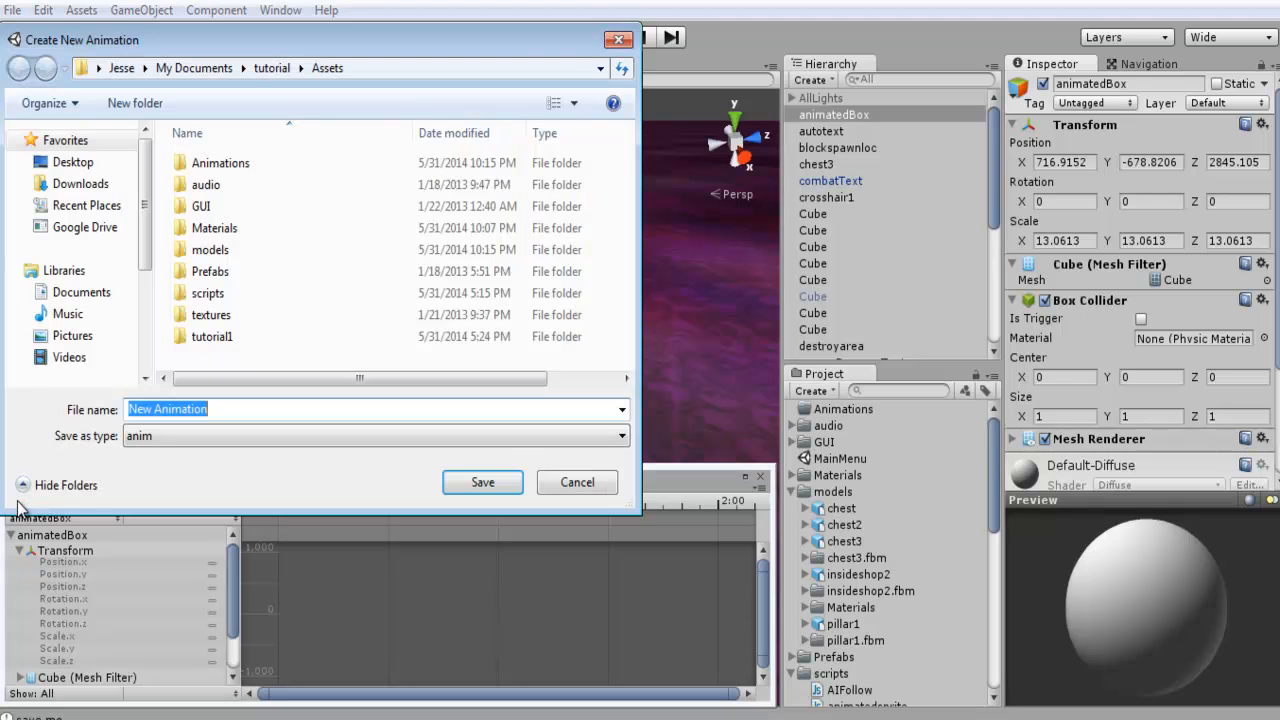
pyautogui.doubleClick(257, 166)
pyautogui.click(318, 406)
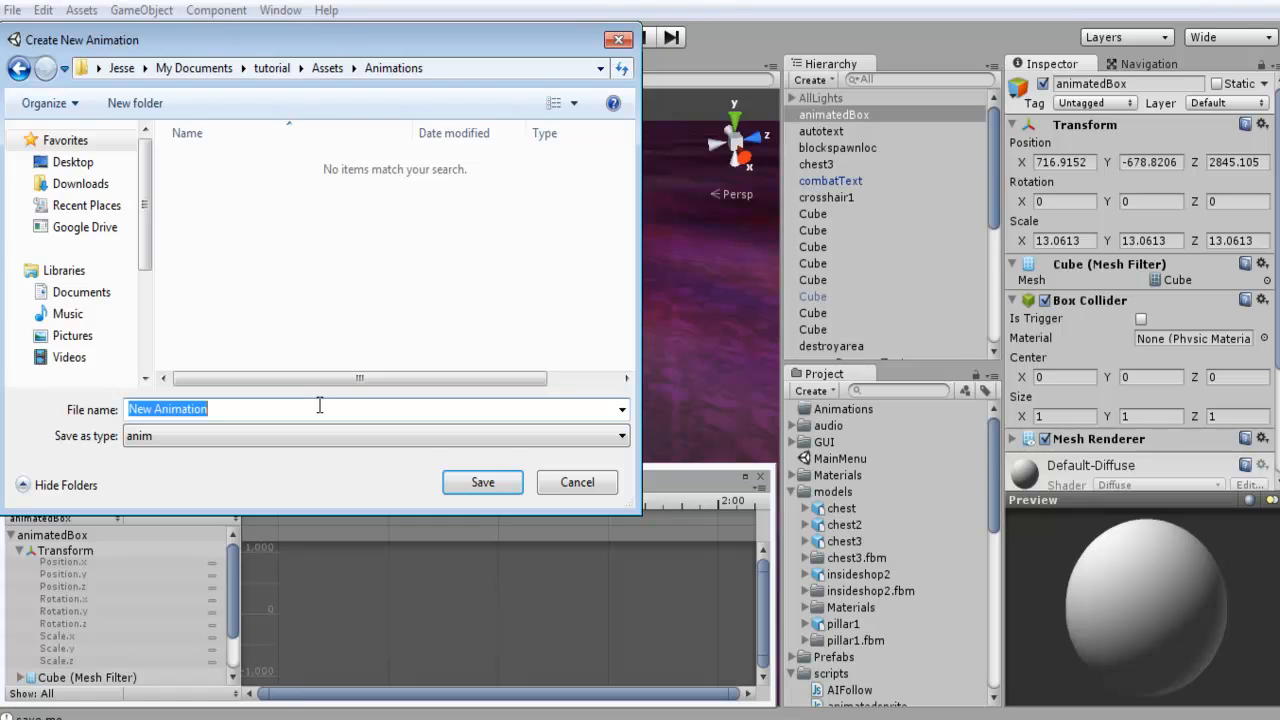
pyautogui.write('box')
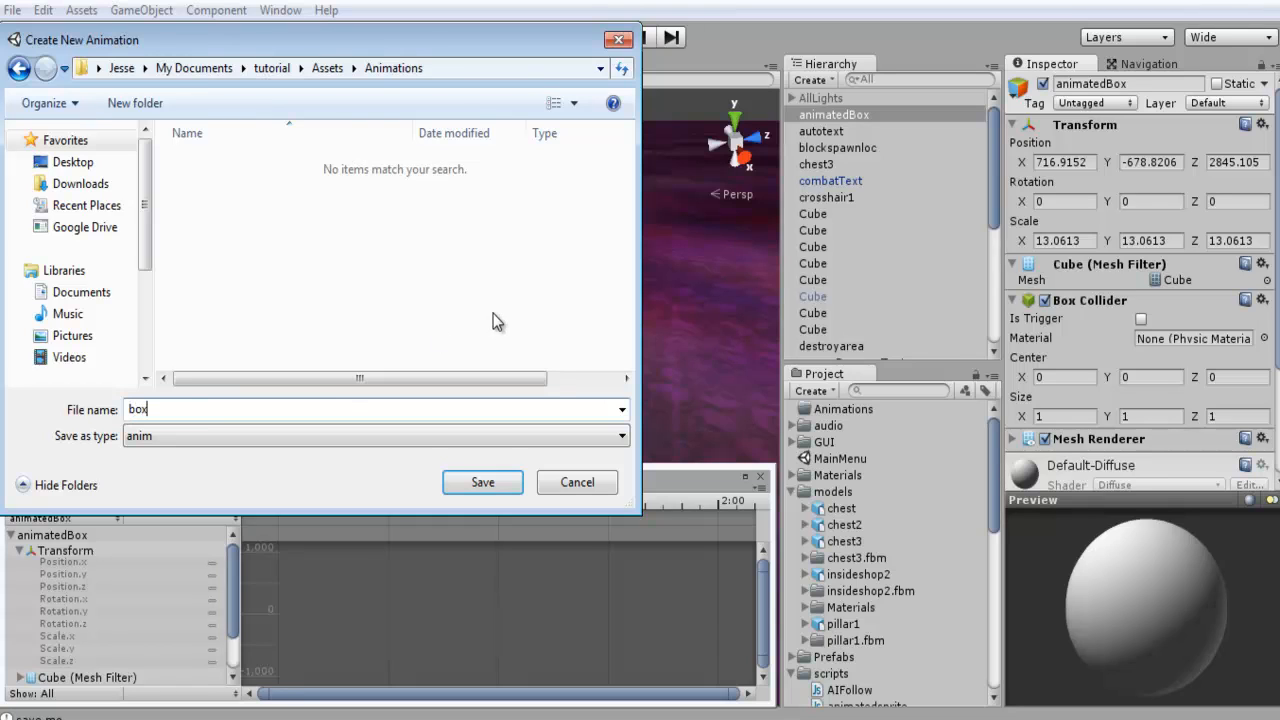
pyautogui.write('Animation1')
pyautogui.press('Return')
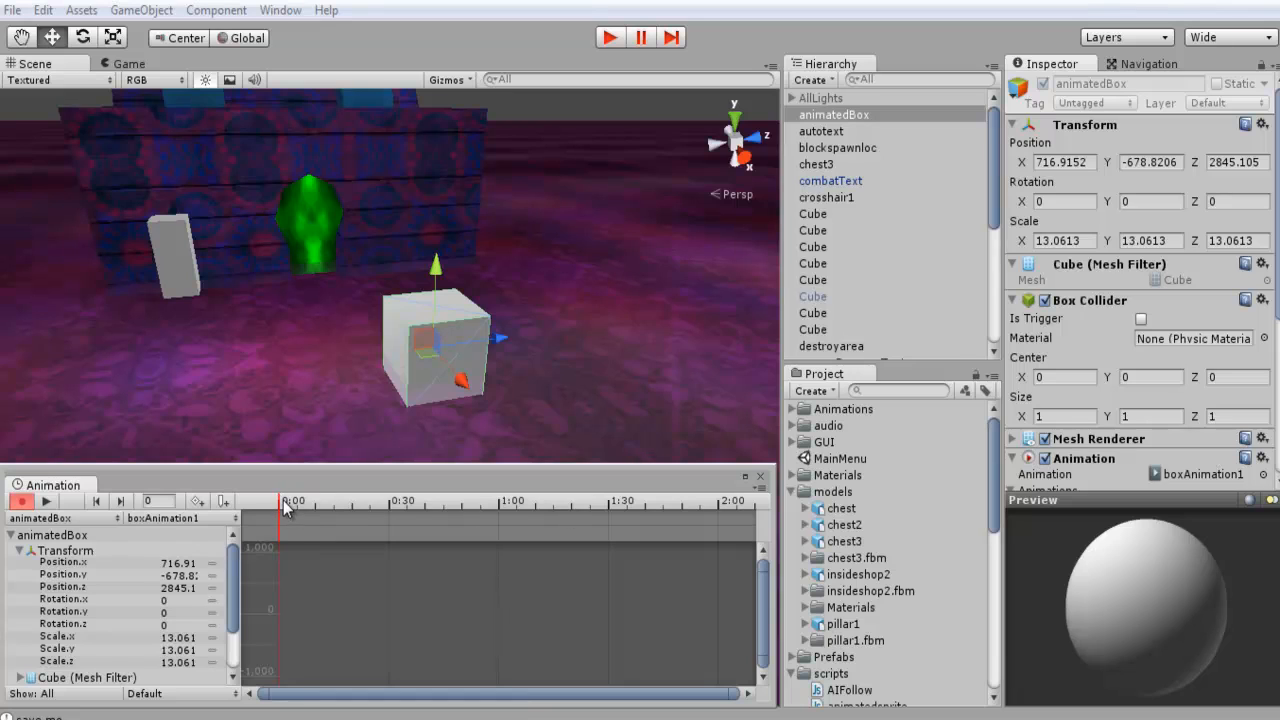
# Record a position keyframe at frame 0 by raising animatedBox slightly to Y of about -678.2.
pyautogui.moveTo(284, 507); pyautogui.dragTo(252, 505)
pyautogui.moveTo(432, 298)
pyautogui.mouseDown()
pyautogui.moveTo(440, 185)
pyautogui.moveTo(443, 340)
pyautogui.moveTo(442, 198)
pyautogui.moveTo(435, 300)
pyautogui.moveTo(428, 282)
pyautogui.mouseUp()
pyautogui.click(296, 514)
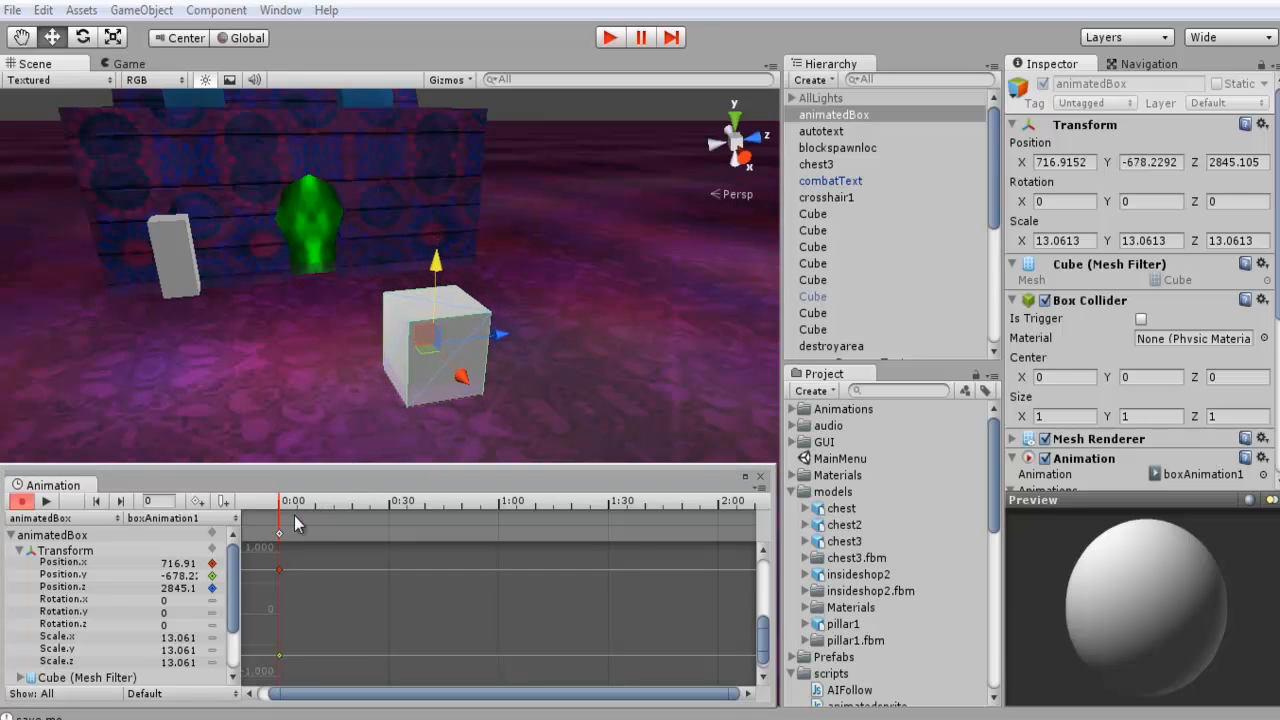
# Record a keyframe at frame 60 with animatedBox raised to Y about -643.1 and moved along Z to about 2884.5.
pyautogui.moveTo(292, 505); pyautogui.dragTo(500, 505)
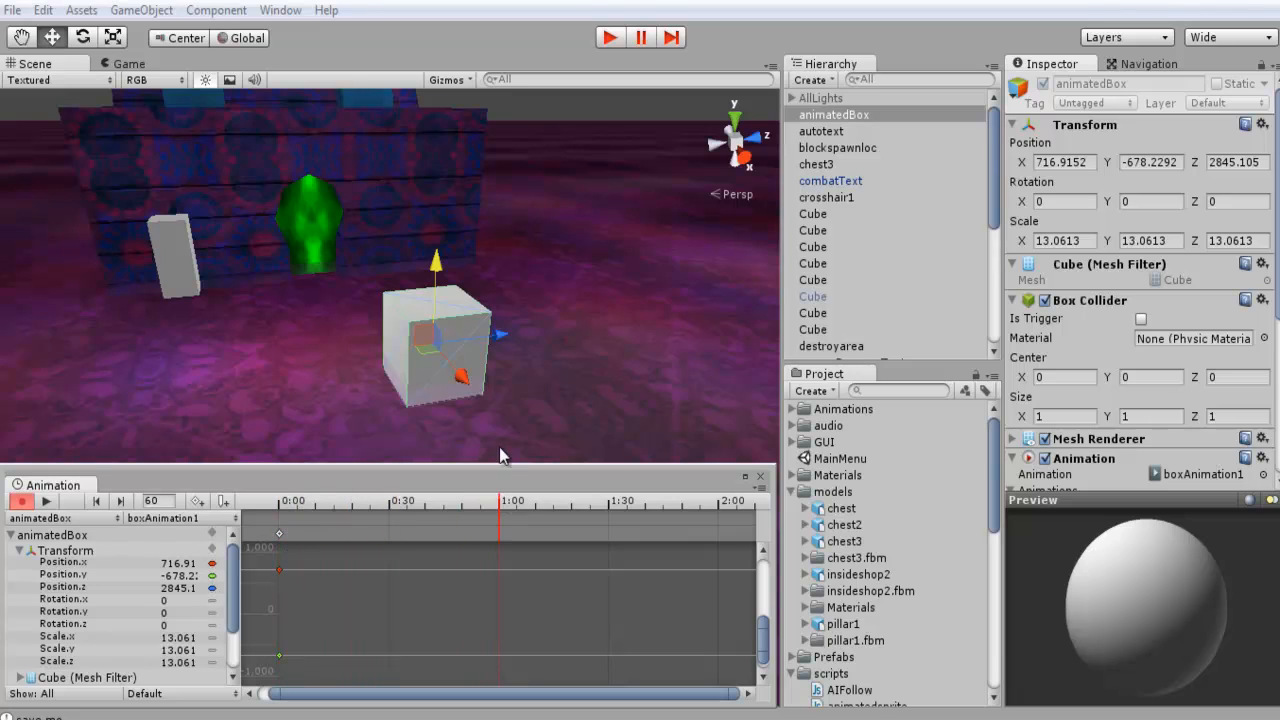
pyautogui.moveTo(436, 264); pyautogui.dragTo(474, 91)
pyautogui.moveTo(535, 250); pyautogui.dragTo(448, 219, button='right')
pyautogui.press('s')
pyautogui.moveTo(457, 208); pyautogui.dragTo(614, 213)
pyautogui.moveTo(468, 348); pyautogui.dragTo(553, 329, button='right')
# Record position keyframes at frame 90 (Y about -676.9, Z about 2918.9) and frame 120 (Y about -634.6, Z about 2965.2).
pyautogui.moveTo(533, 505); pyautogui.dragTo(608, 506)
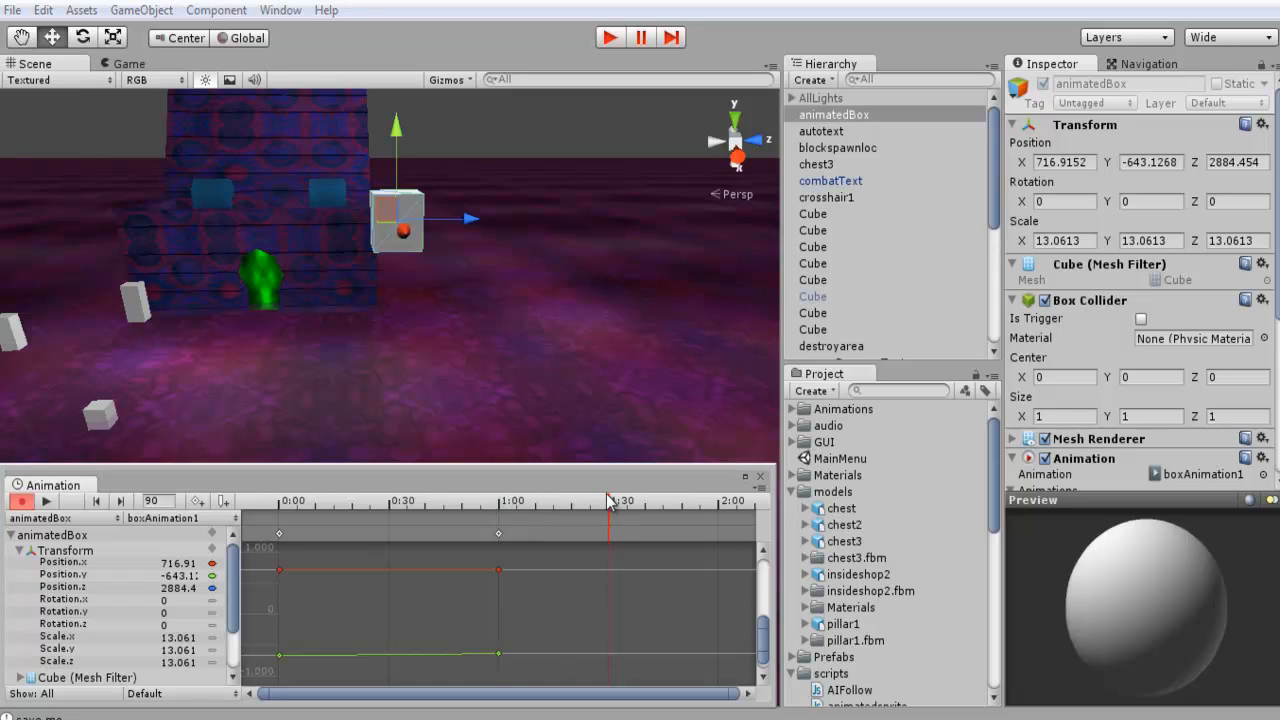
pyautogui.moveTo(457, 218); pyautogui.dragTo(596, 220)
pyautogui.moveTo(525, 162); pyautogui.dragTo(505, 302)
pyautogui.moveTo(664, 504); pyautogui.dragTo(700, 505)
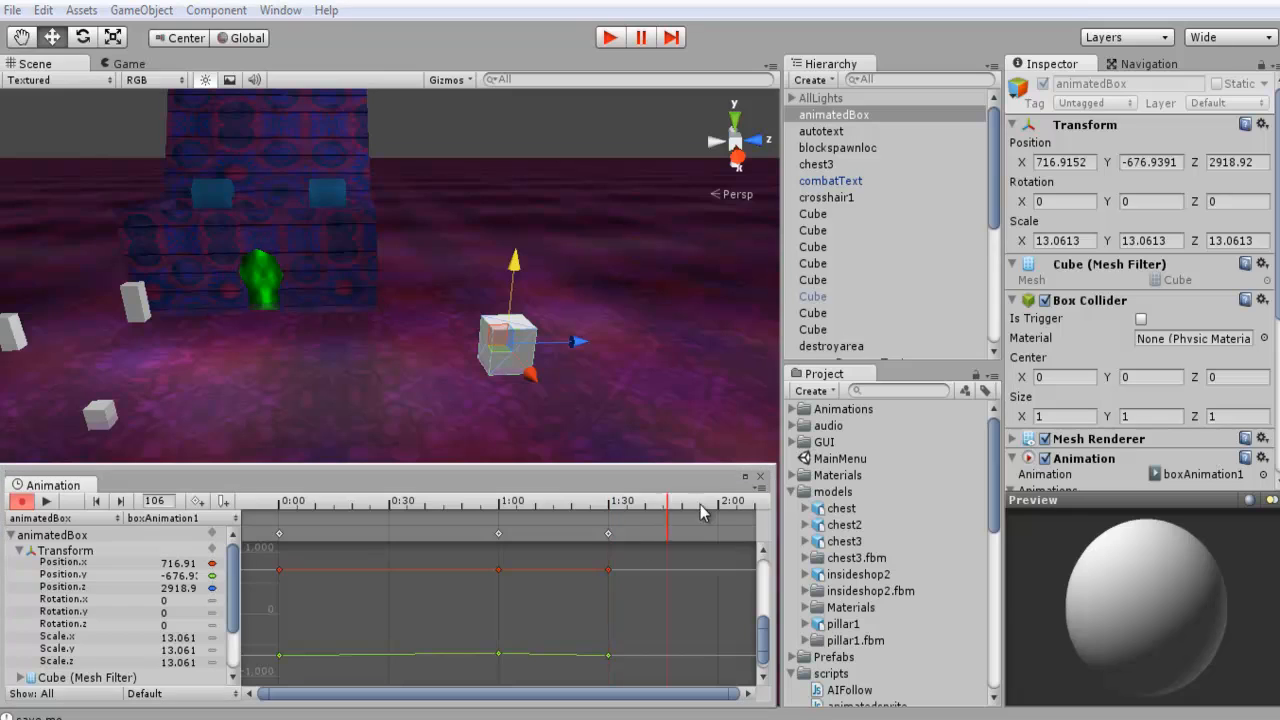
pyautogui.moveTo(568, 344); pyautogui.dragTo(650, 237)
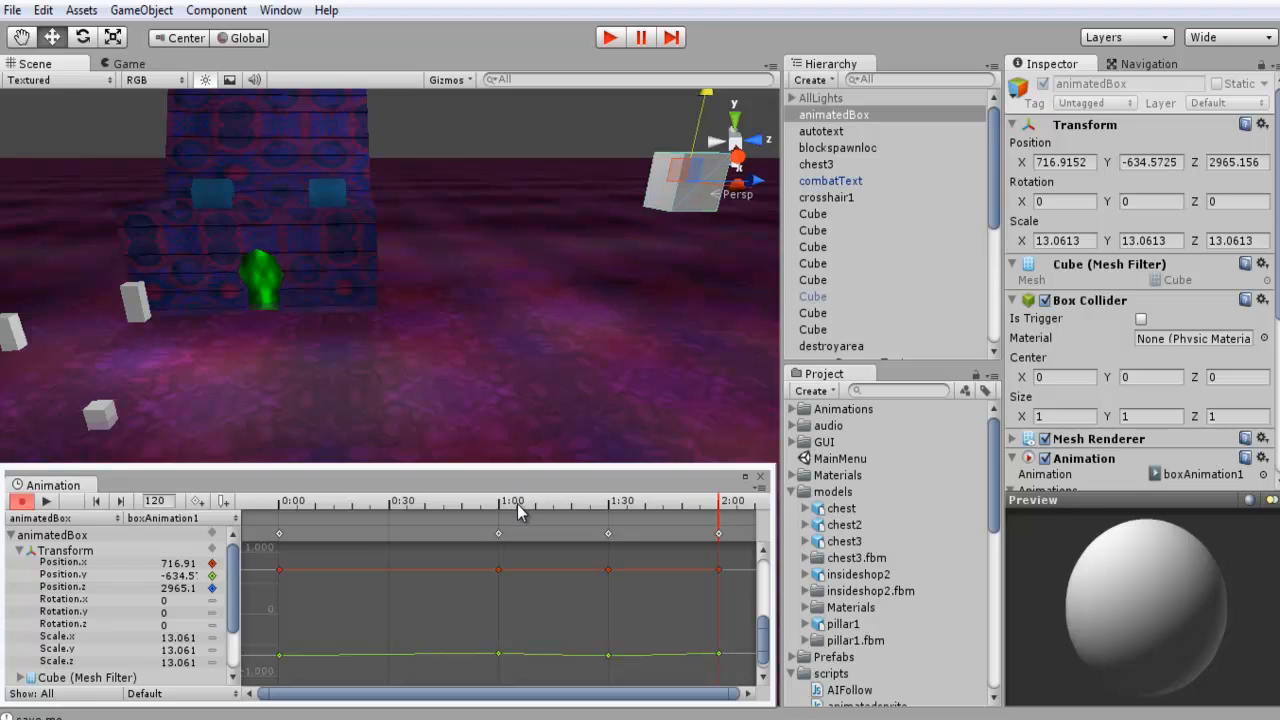
# Add in-between keyframes by raising animatedBox slightly at frame 73 and to Y about -598.4 at frame 109.
pyautogui.moveTo(520, 512)
pyautogui.mouseDown()
pyautogui.moveTo(530, 515)
pyautogui.moveTo(276, 520)
pyautogui.moveTo(753, 518)
pyautogui.moveTo(210, 512)
pyautogui.moveTo(510, 512)
pyautogui.moveTo(455, 525)
pyautogui.moveTo(545, 512)
pyautogui.mouseUp()
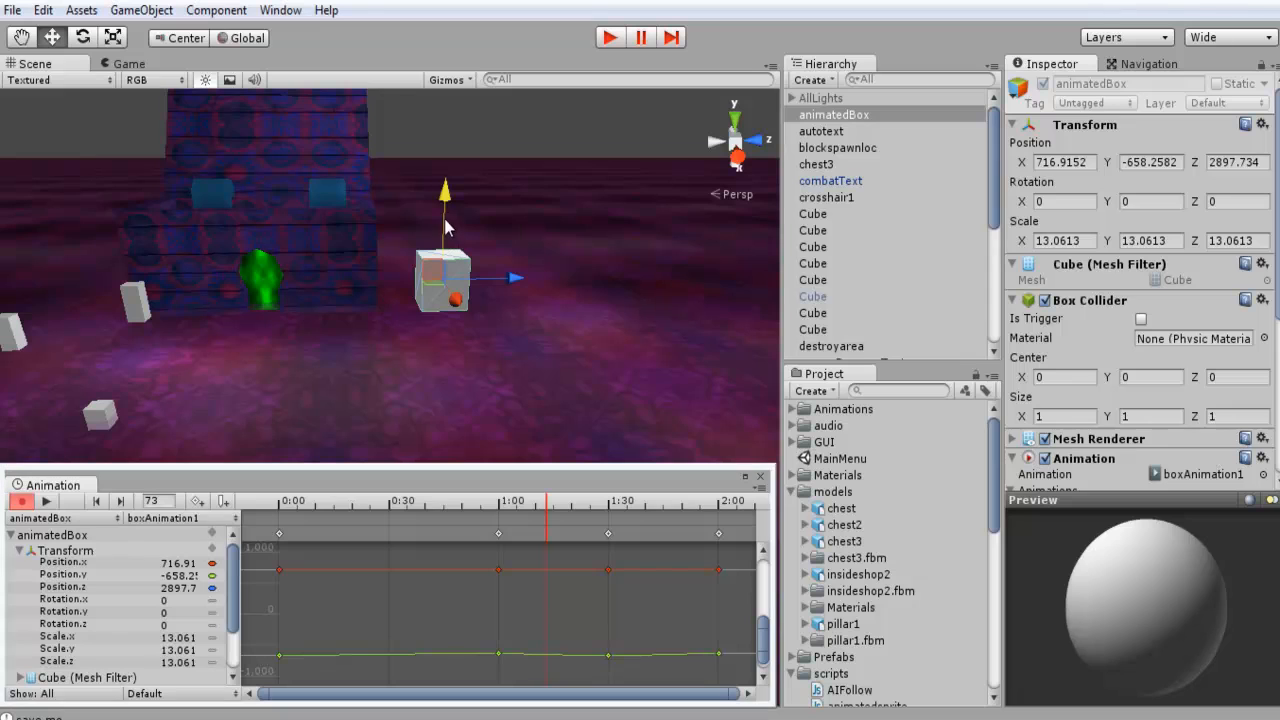
pyautogui.moveTo(445, 228); pyautogui.dragTo(445, 148)
pyautogui.moveTo(537, 503); pyautogui.dragTo(660, 506)
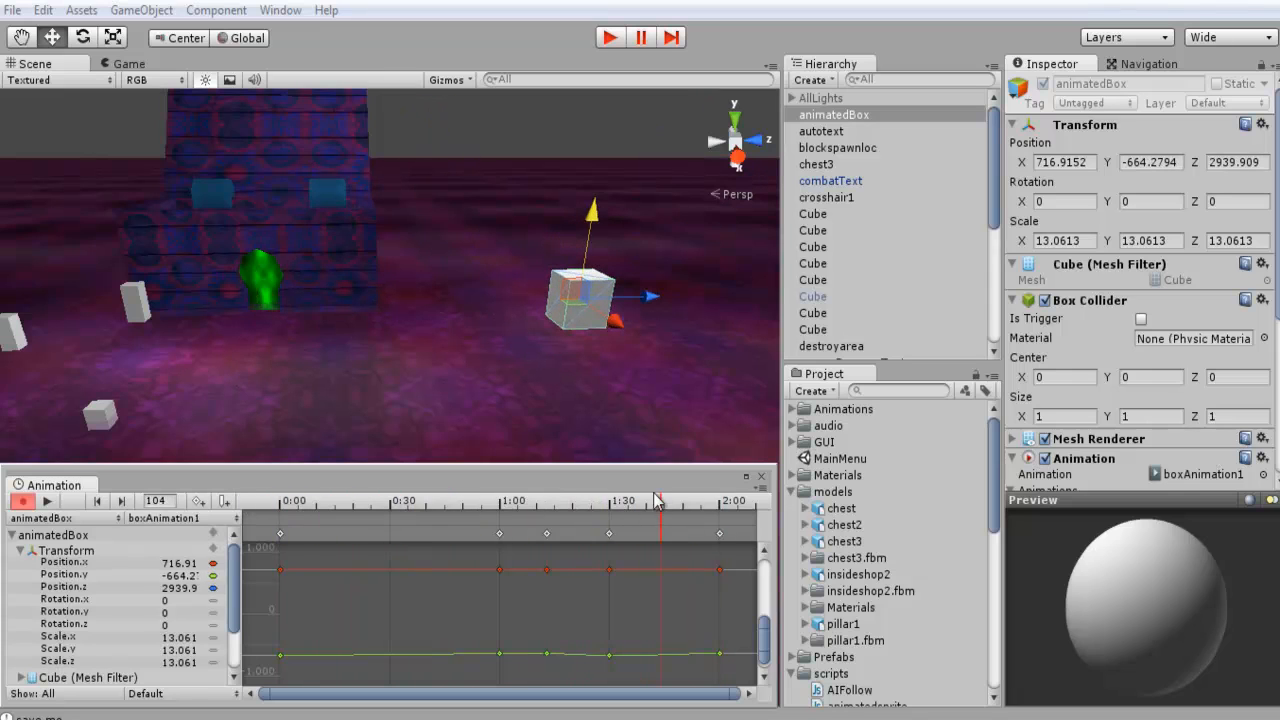
pyautogui.click(588, 244)
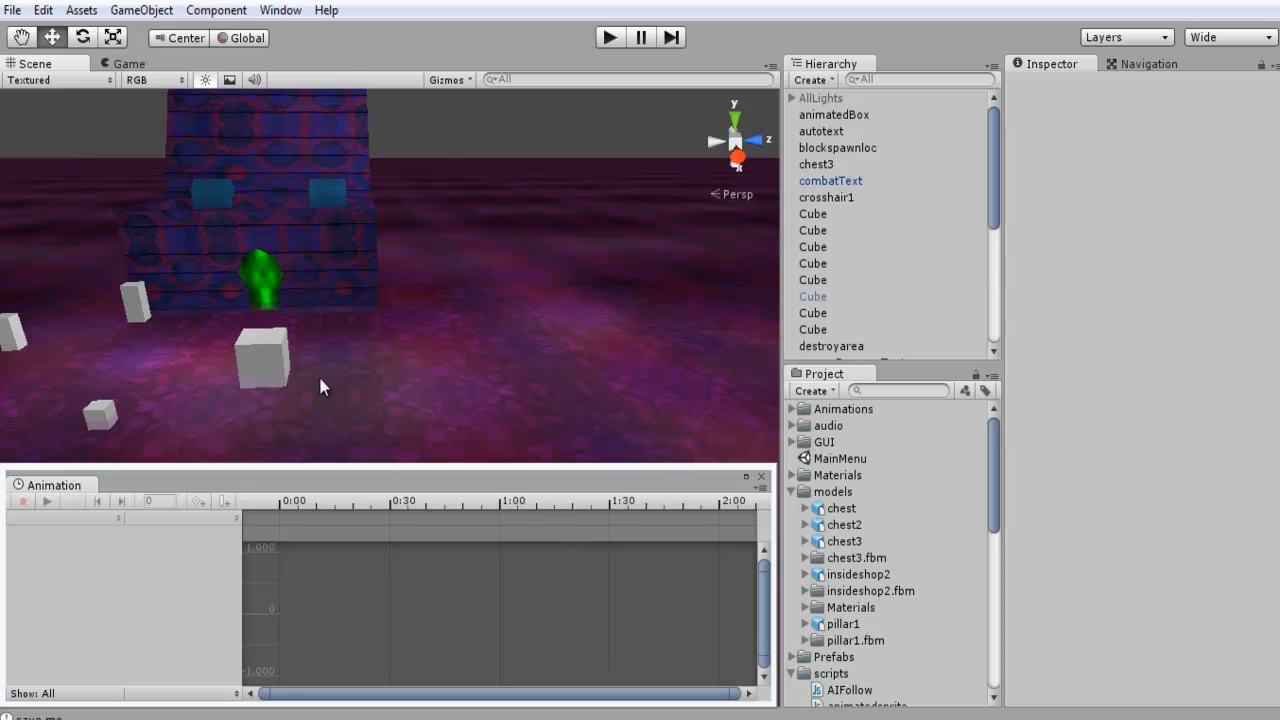
pyautogui.click(254, 355)
pyautogui.moveTo(637, 515); pyautogui.dragTo(680, 510)
pyautogui.moveTo(624, 204); pyautogui.dragTo(664, 2)
pyautogui.moveTo(571, 322); pyautogui.dragTo(613, 276, button='right')
pyautogui.press('s')
pyautogui.click(338, 531)
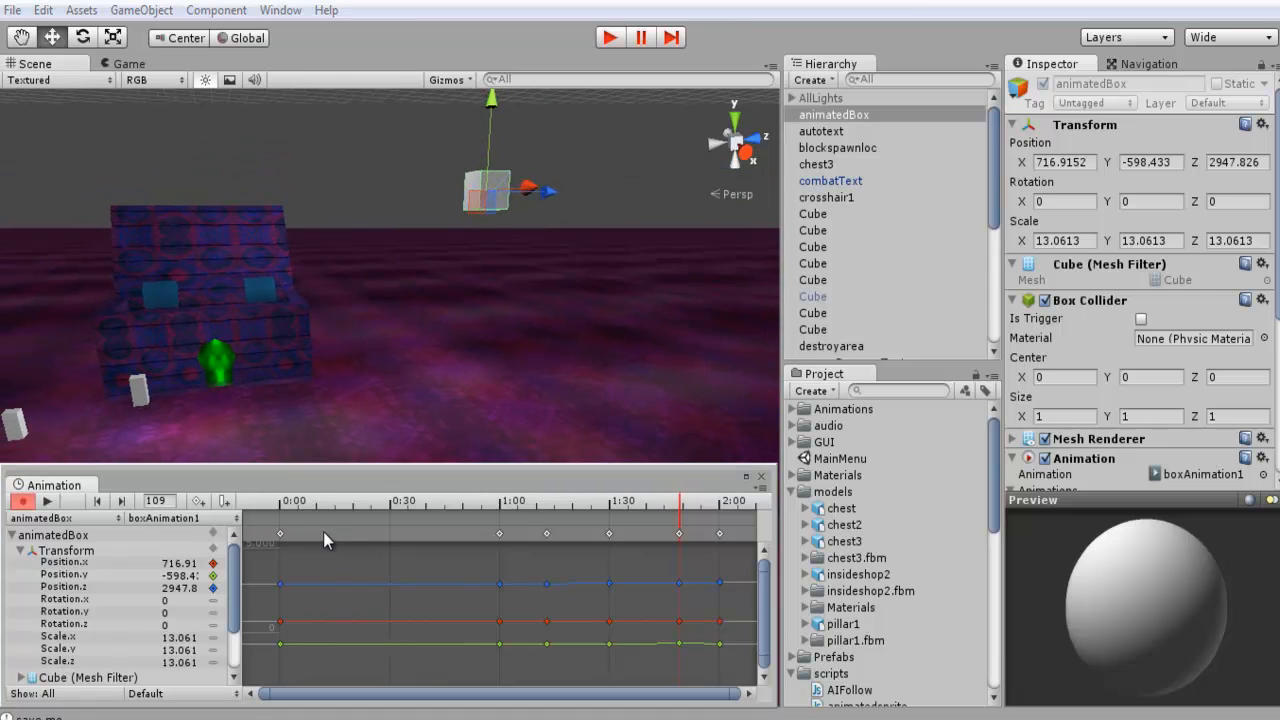
# Add a keyframe at frame 30 with animatedBox moved back along negative Z past its starting point and raised.
pyautogui.moveTo(464, 498); pyautogui.dragTo(390, 503)
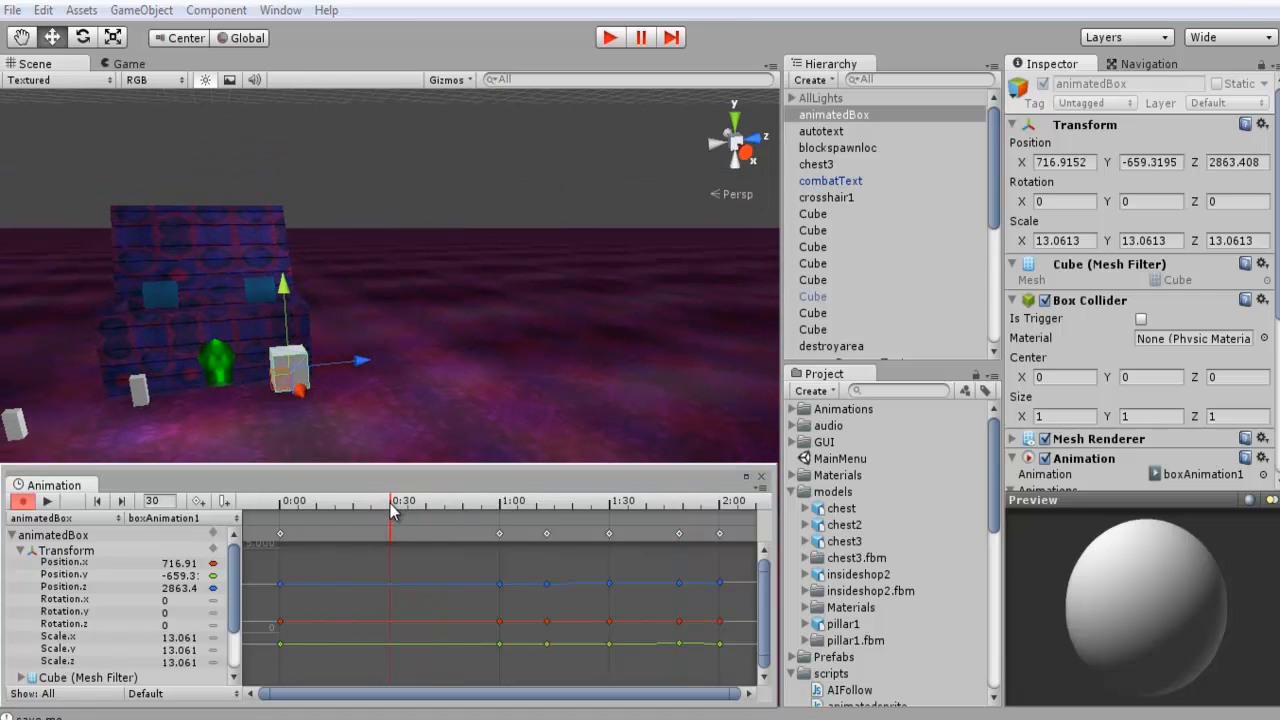
pyautogui.moveTo(356, 364); pyautogui.dragTo(188, 368)
pyautogui.moveTo(89, 334); pyautogui.dragTo(51, 213)
pyautogui.moveTo(350, 504); pyautogui.dragTo(256, 462)
pyautogui.keyDown('alt'); pyautogui.moveTo(352, 395); pyautogui.dragTo(554, 357); pyautogui.keyUp('alt')
# Stop recording and preview boxAnimation1 in the Animation editor.
pyautogui.click(23, 502)
pyautogui.click(23, 502)
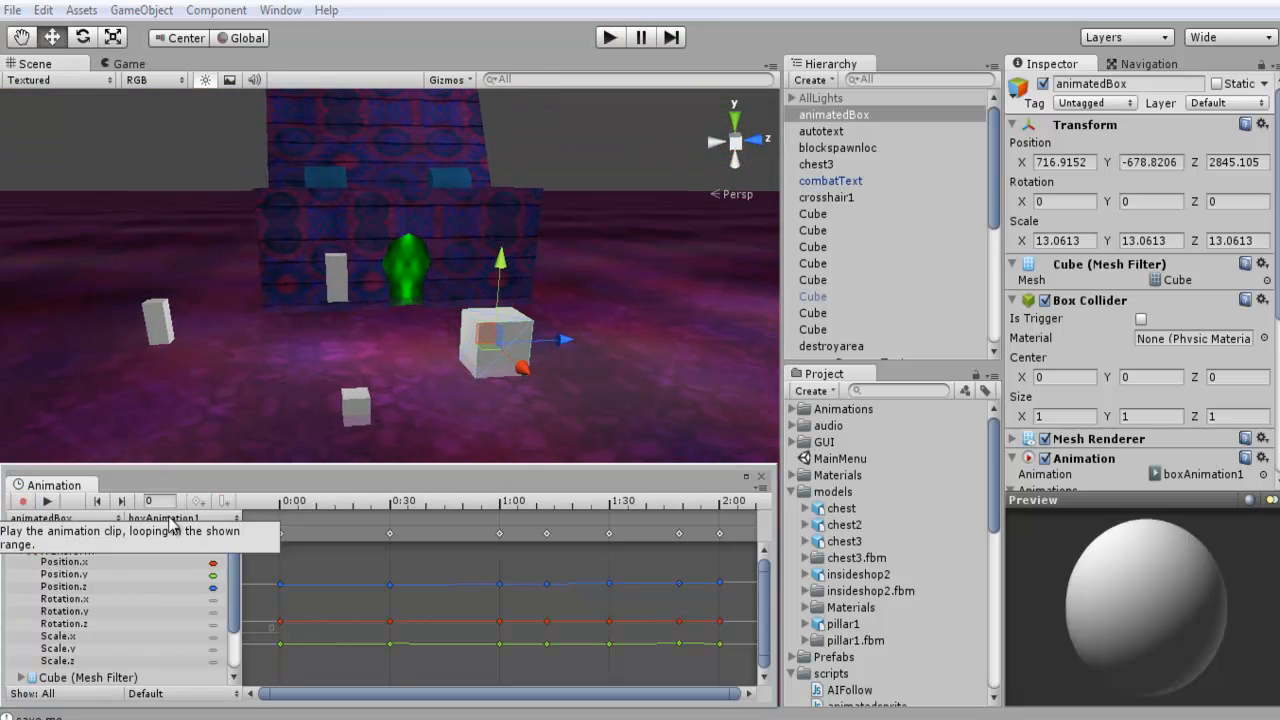
pyautogui.click(45, 502)
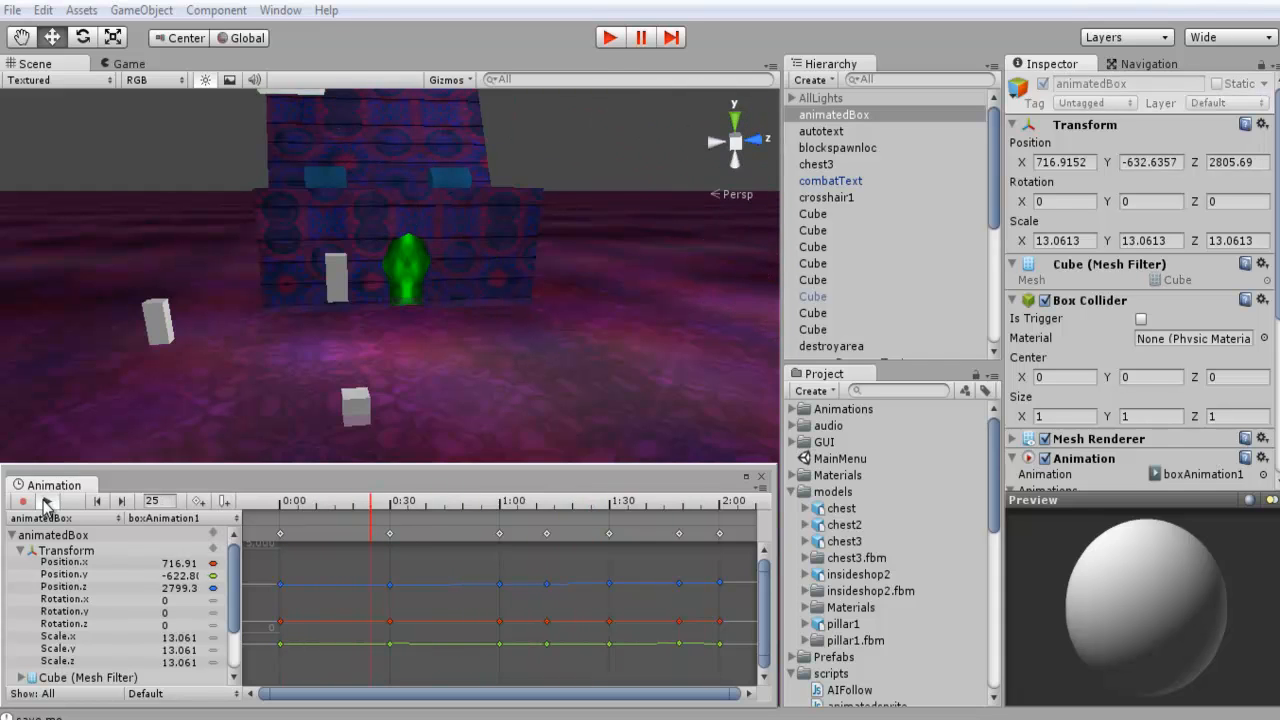
pyautogui.click(45, 502)
pyautogui.moveTo(502, 126)
pyautogui.keyDown('alt'); pyautogui.mouseDown()
pyautogui.moveTo(541, 136)
pyautogui.moveTo(523, 114)
pyautogui.moveTo(494, 117)
pyautogui.mouseUp(); pyautogui.keyUp('alt')
# Run the game to watch animatedBox animate, close the Animation editor, and exit play mode.
pyautogui.click(608, 38)
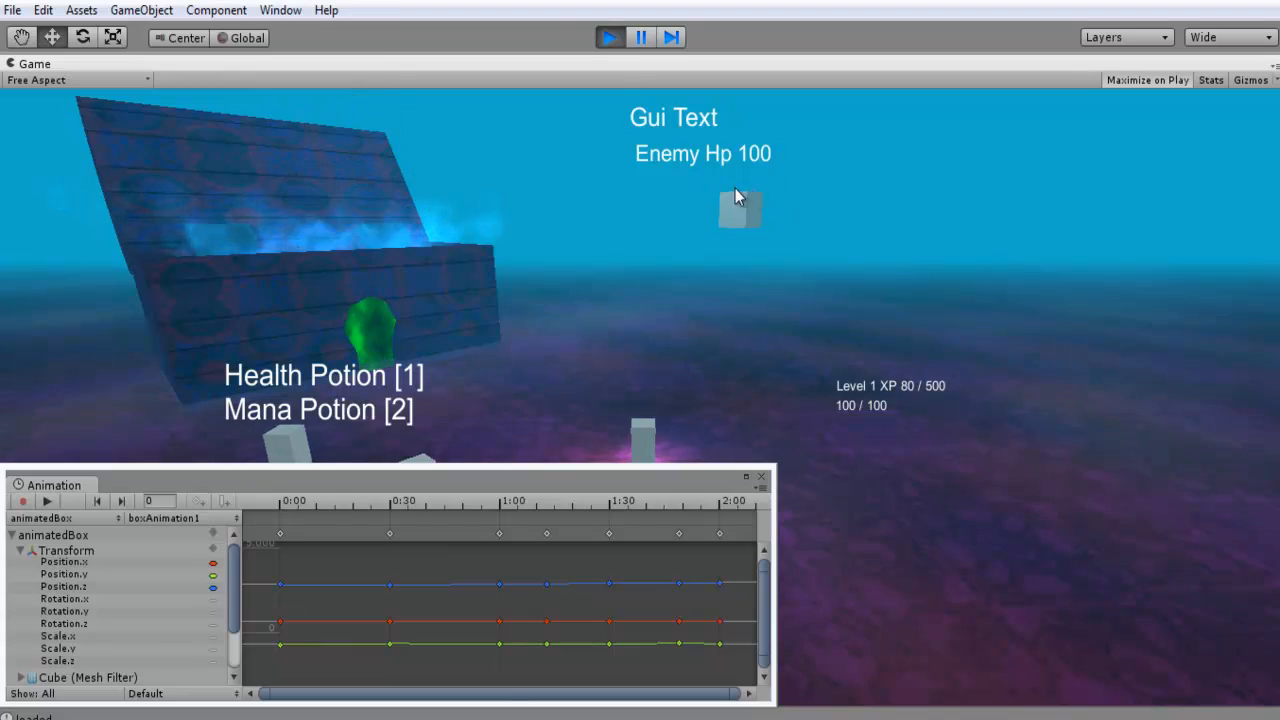
pyautogui.click(760, 477)
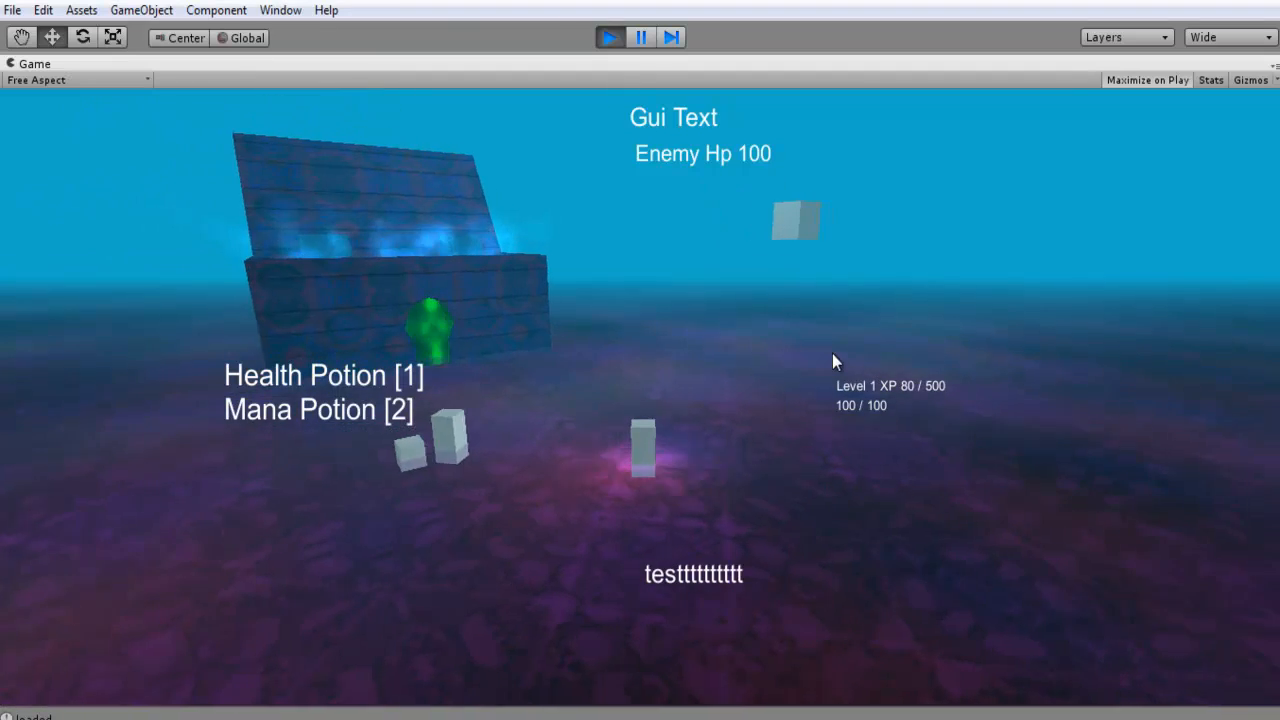
pyautogui.write('te')
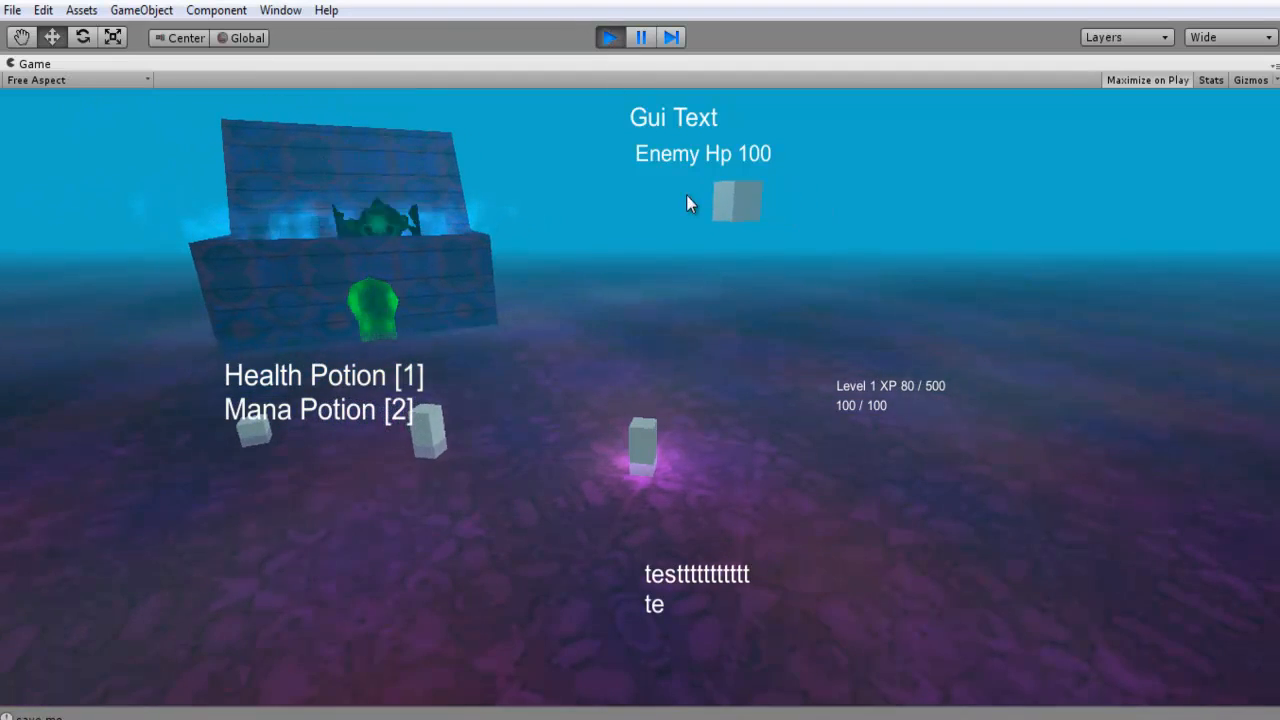
pyautogui.write('stttttt')
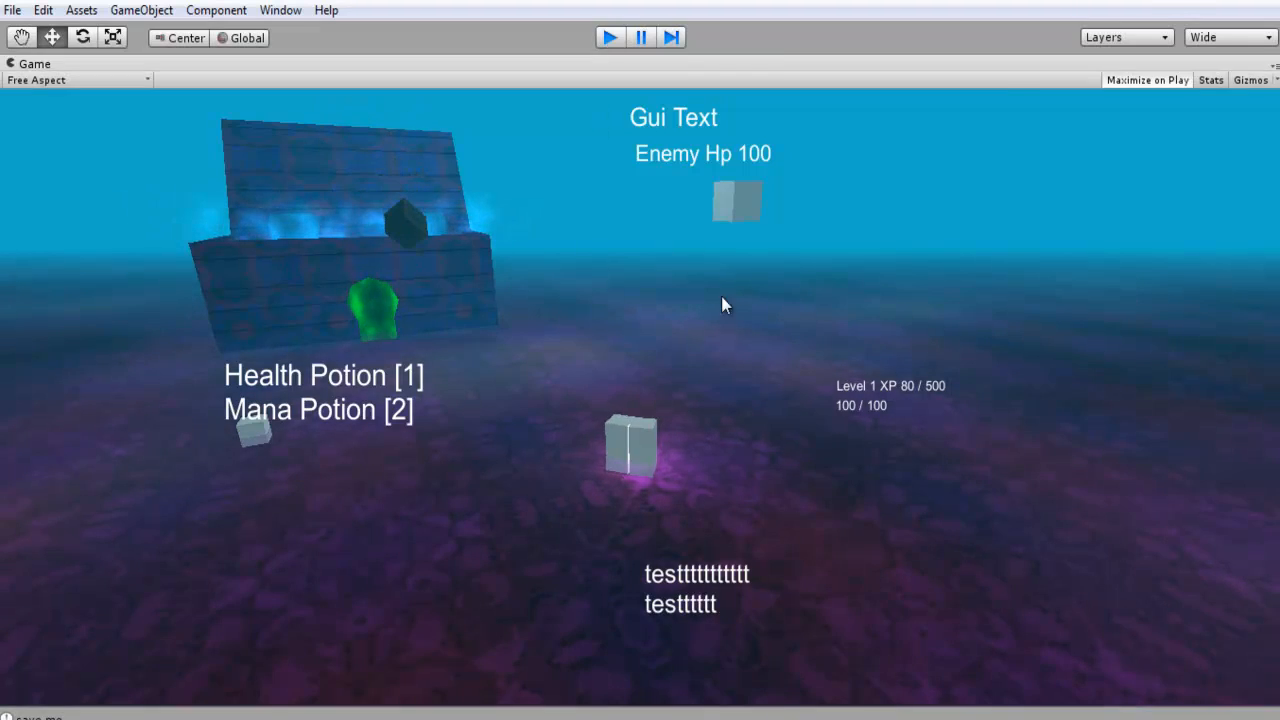
pyautogui.hotkey('ctrl', 'p')
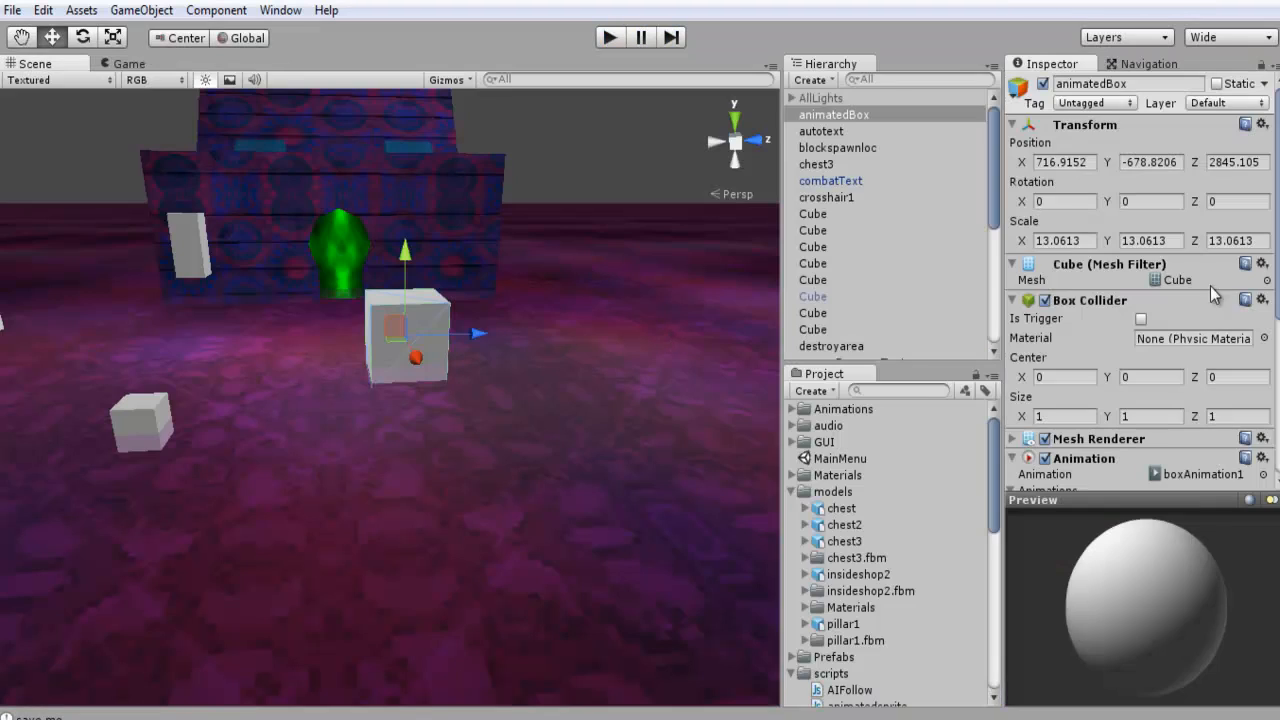
# Turn off Play Automatically in animatedBox's Animation component.
pyautogui.scroll(-5, 1188, 314)
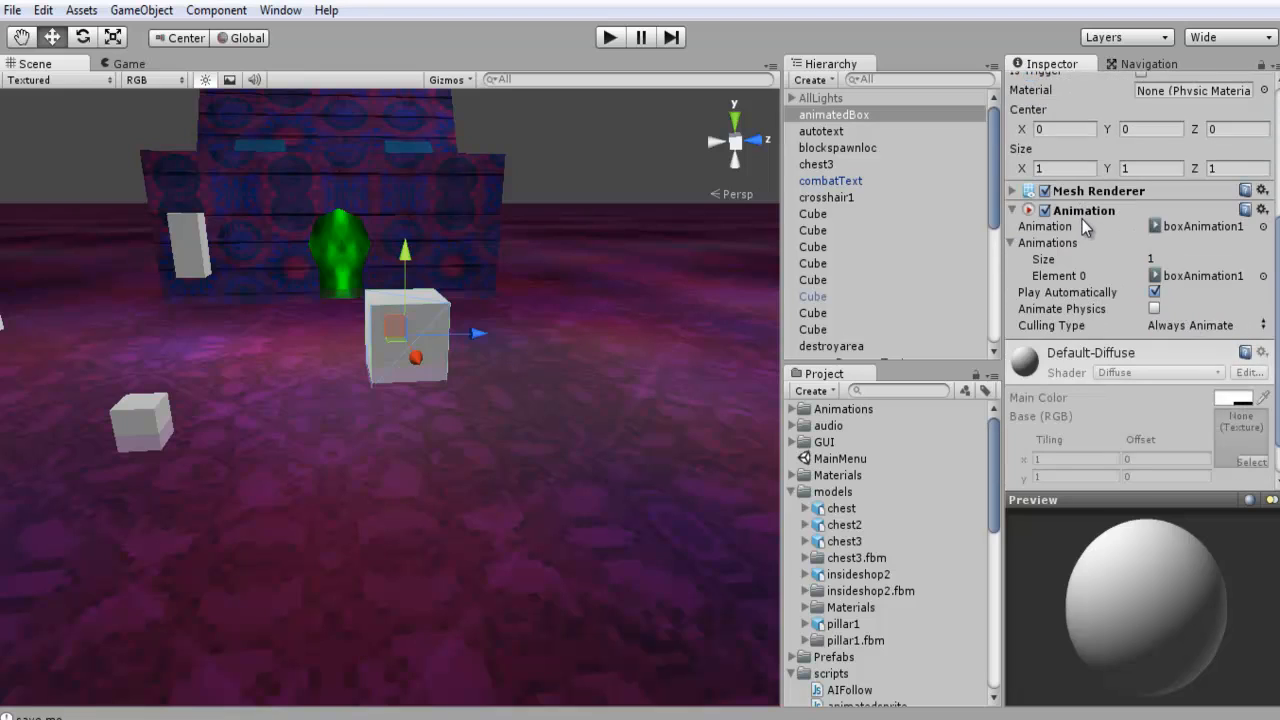
pyautogui.click(1155, 292)
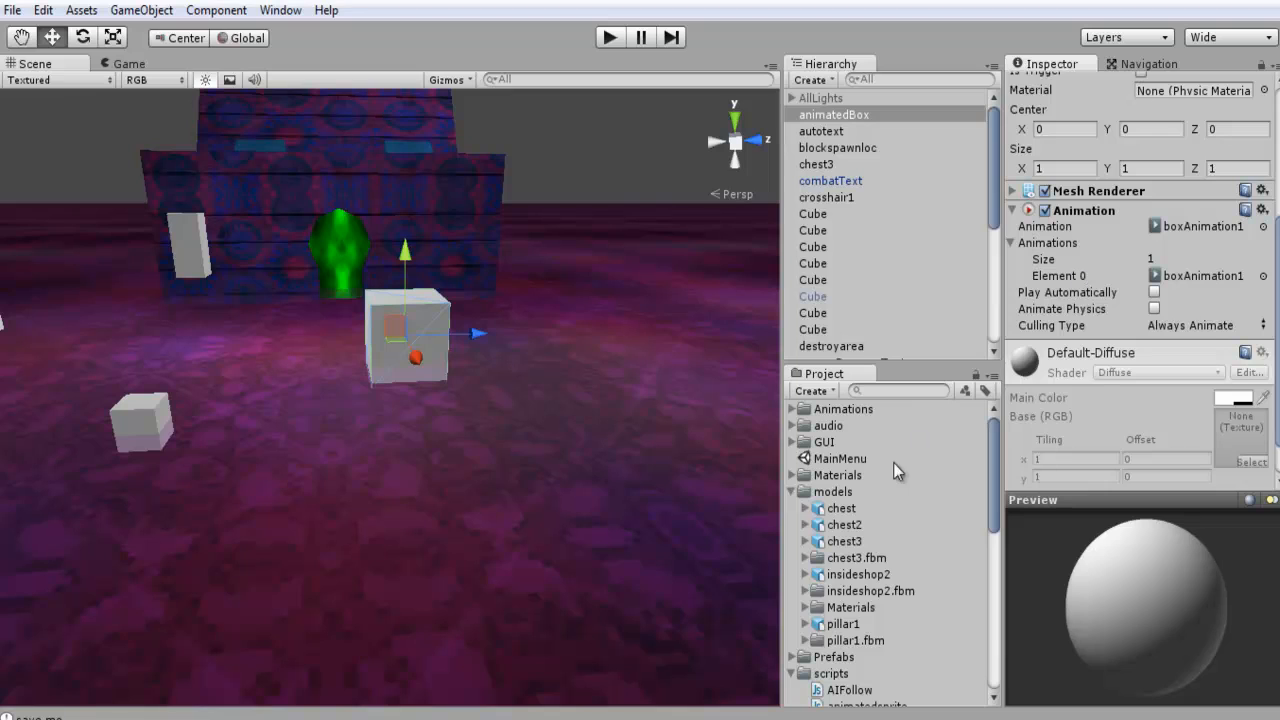
# Create a new Javascript file named boxTest in the scripts folder.
pyautogui.scroll(-10, 874, 503)
pyautogui.scroll(4, 860, 480)
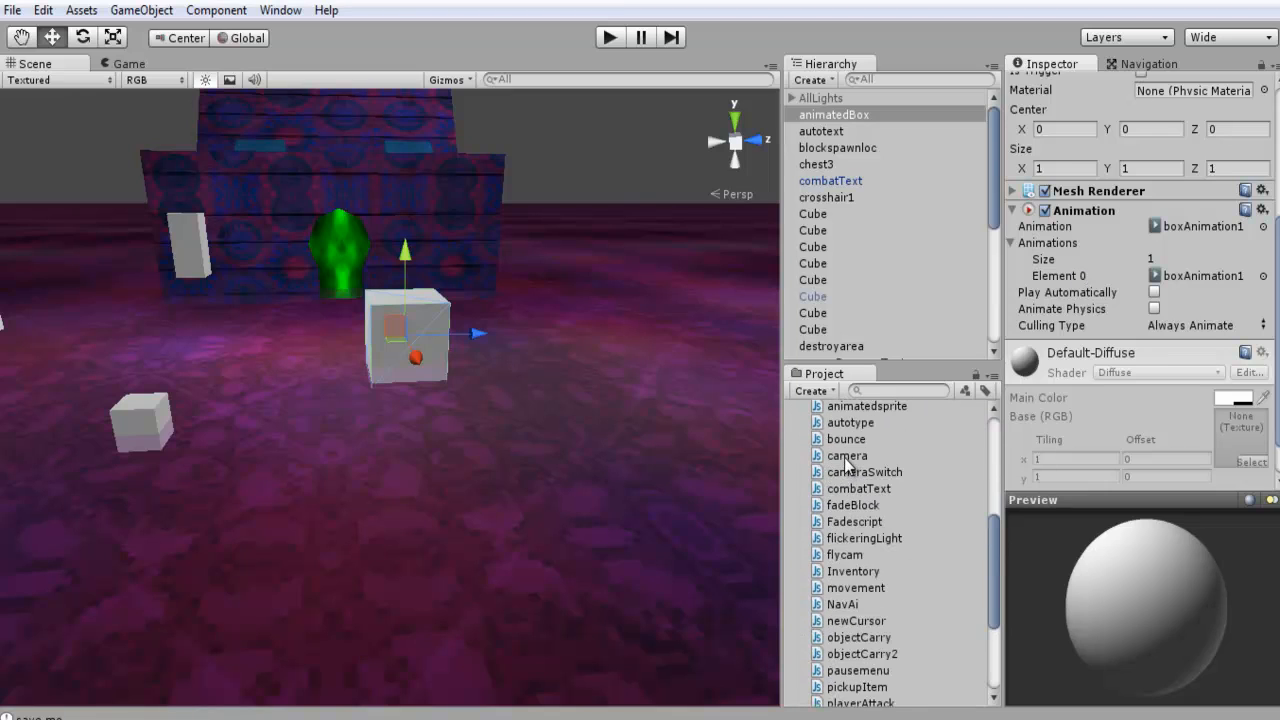
pyautogui.scroll(2, 848, 466)
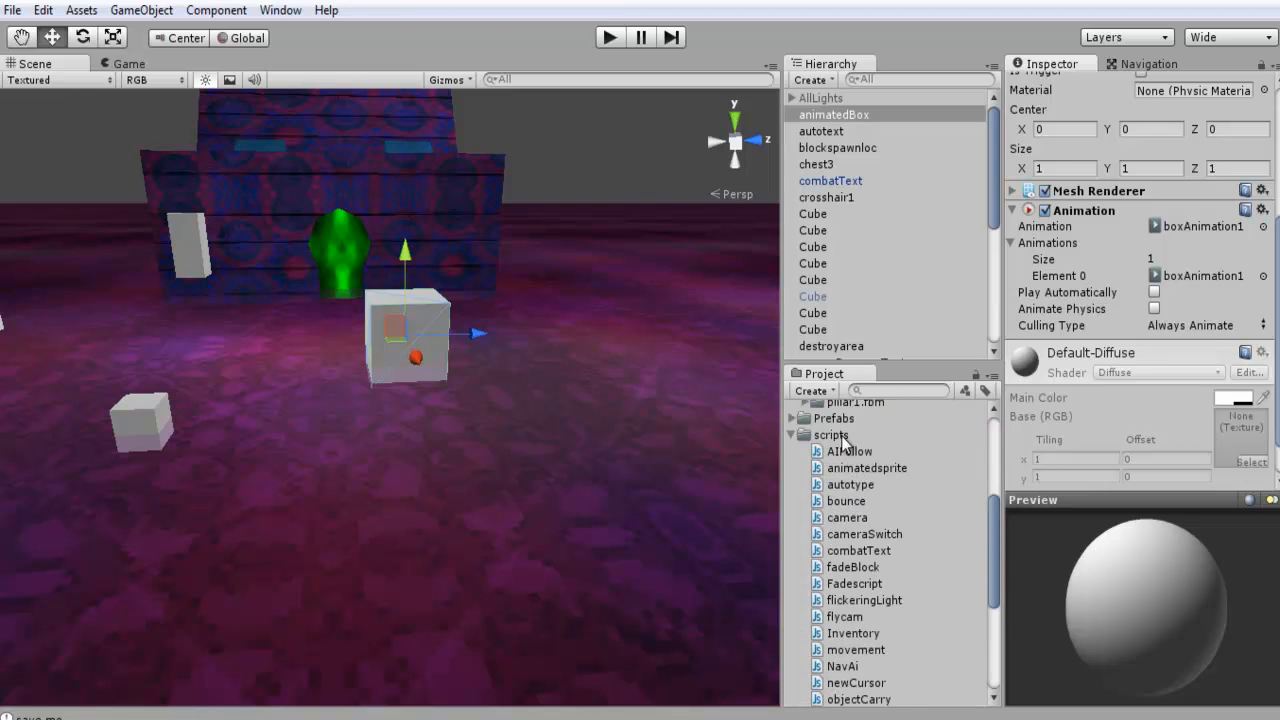
pyautogui.click(843, 437)
pyautogui.rightClick(843, 437)
pyautogui.moveTo(900, 117)
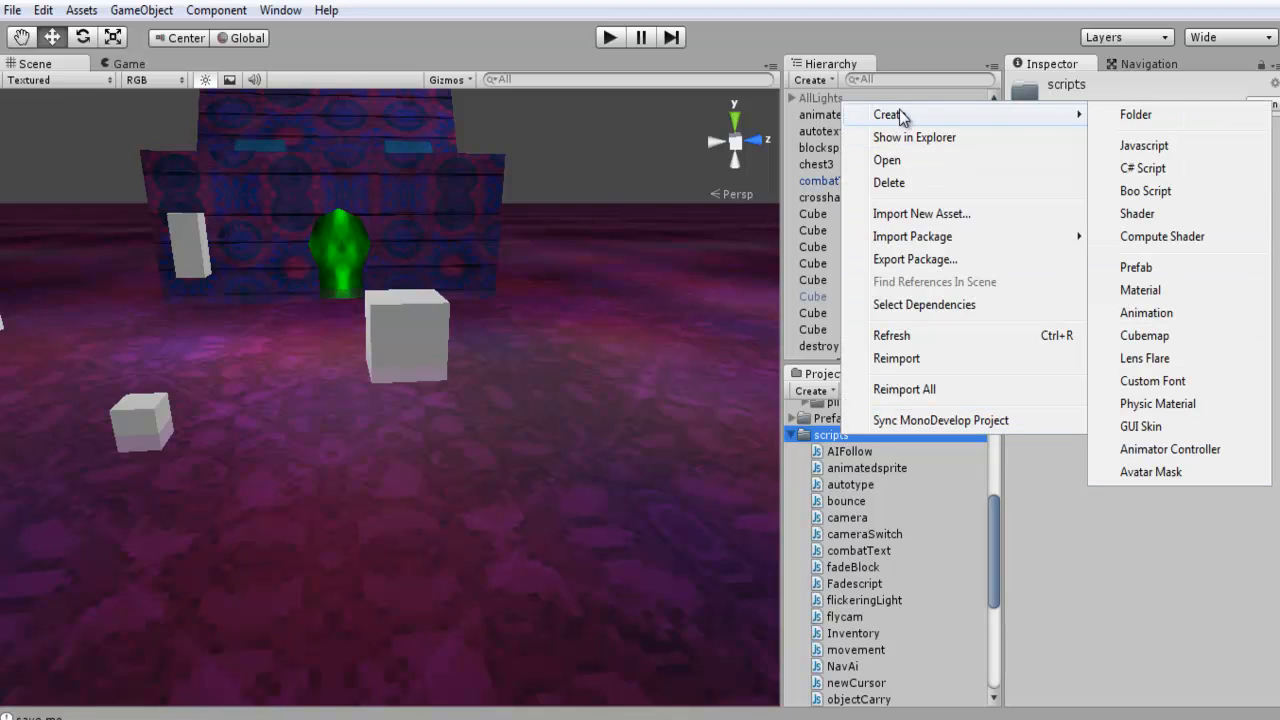
pyautogui.click(1140, 146)
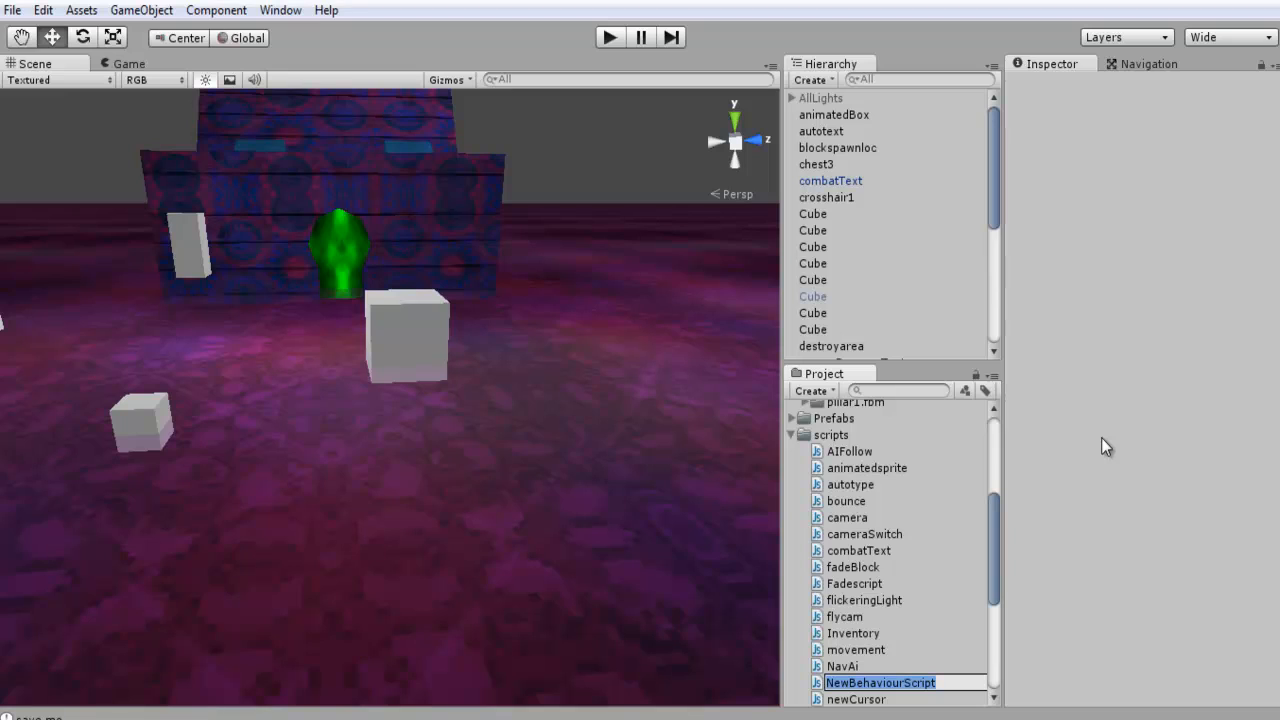
pyautogui.write('boxT')
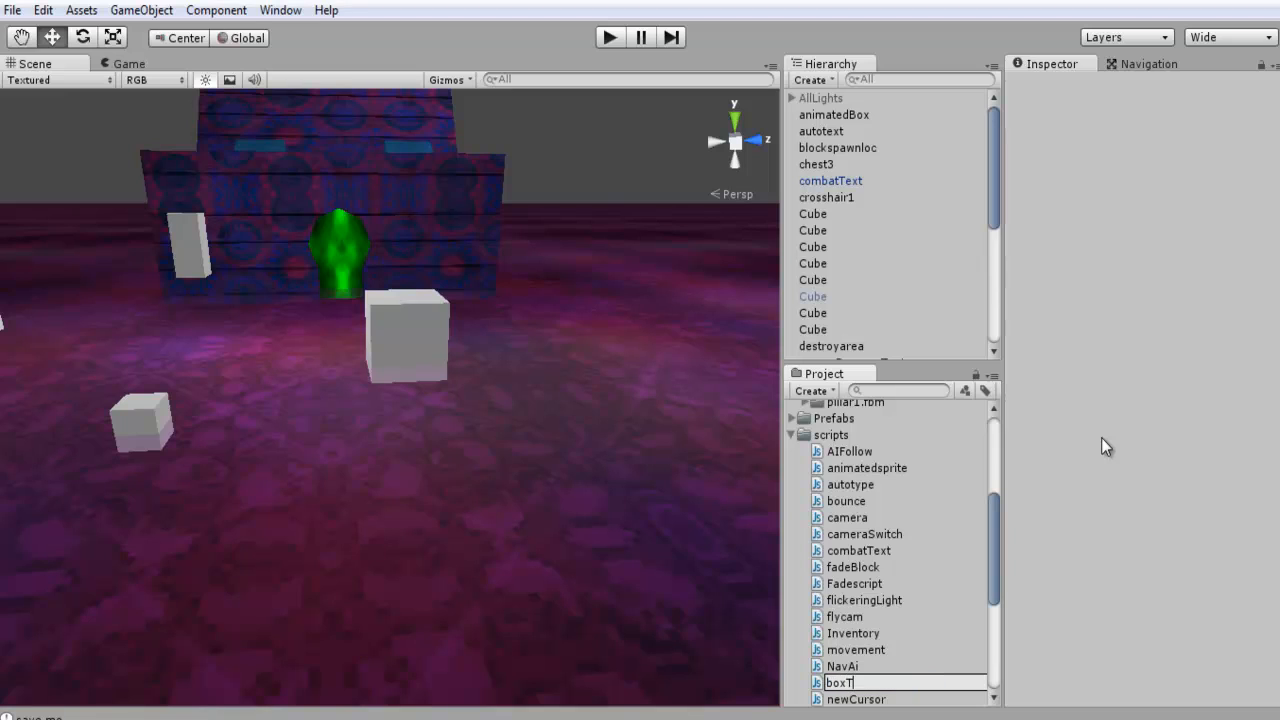
pyautogui.write('est')
pyautogui.press('Return')
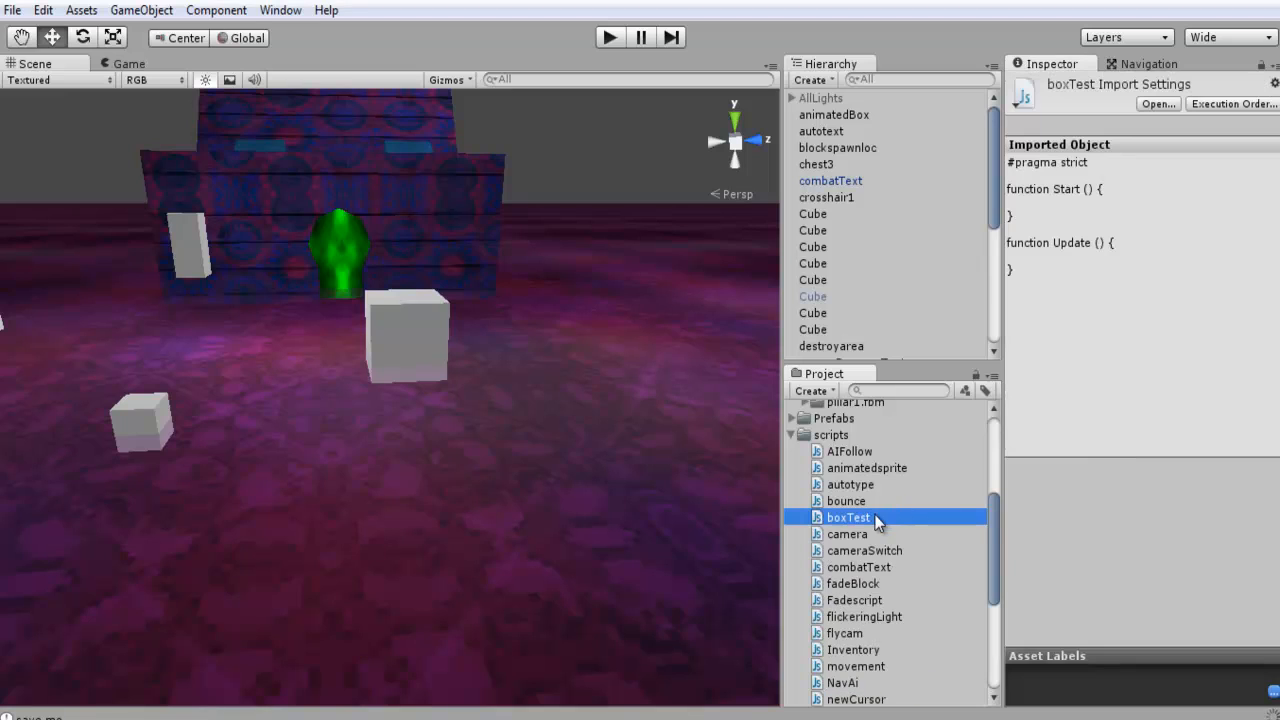
# Attach the Box Test script to animatedBox as a component.
pyautogui.click(431, 325)
pyautogui.scroll(-8, 1168, 366)
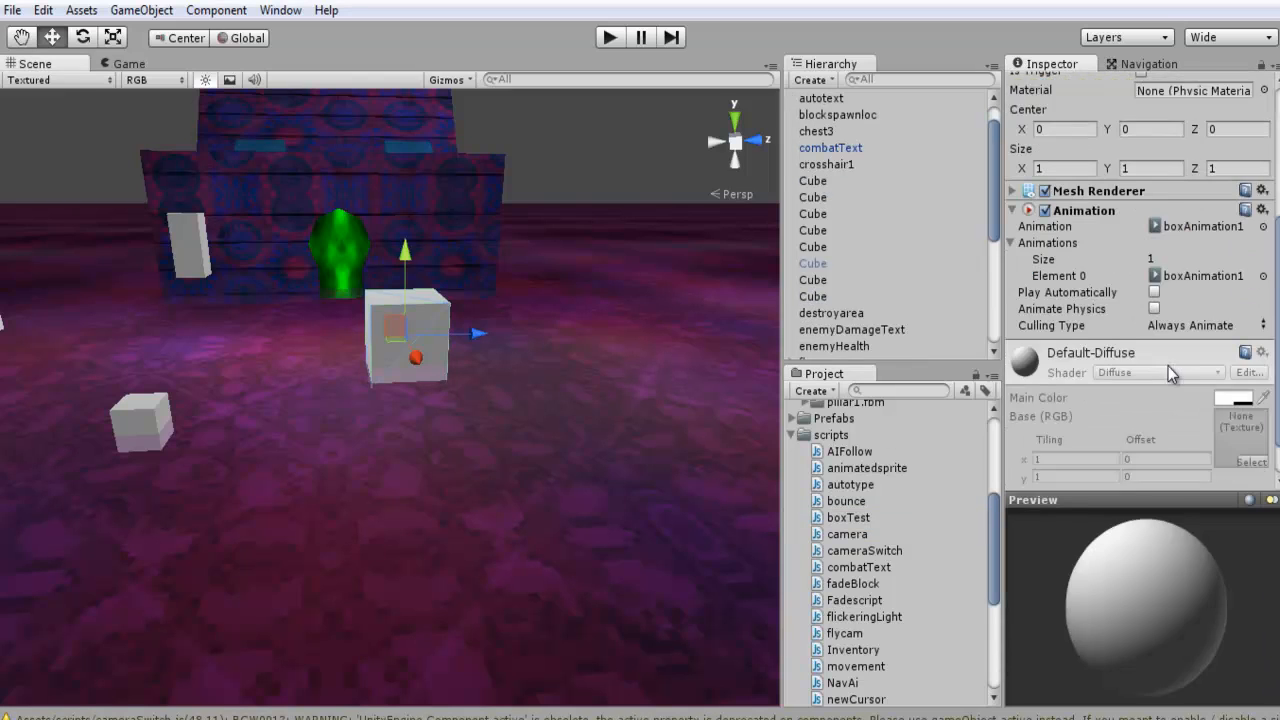
pyautogui.scroll(-2, 1168, 366)
pyautogui.click(1137, 471)
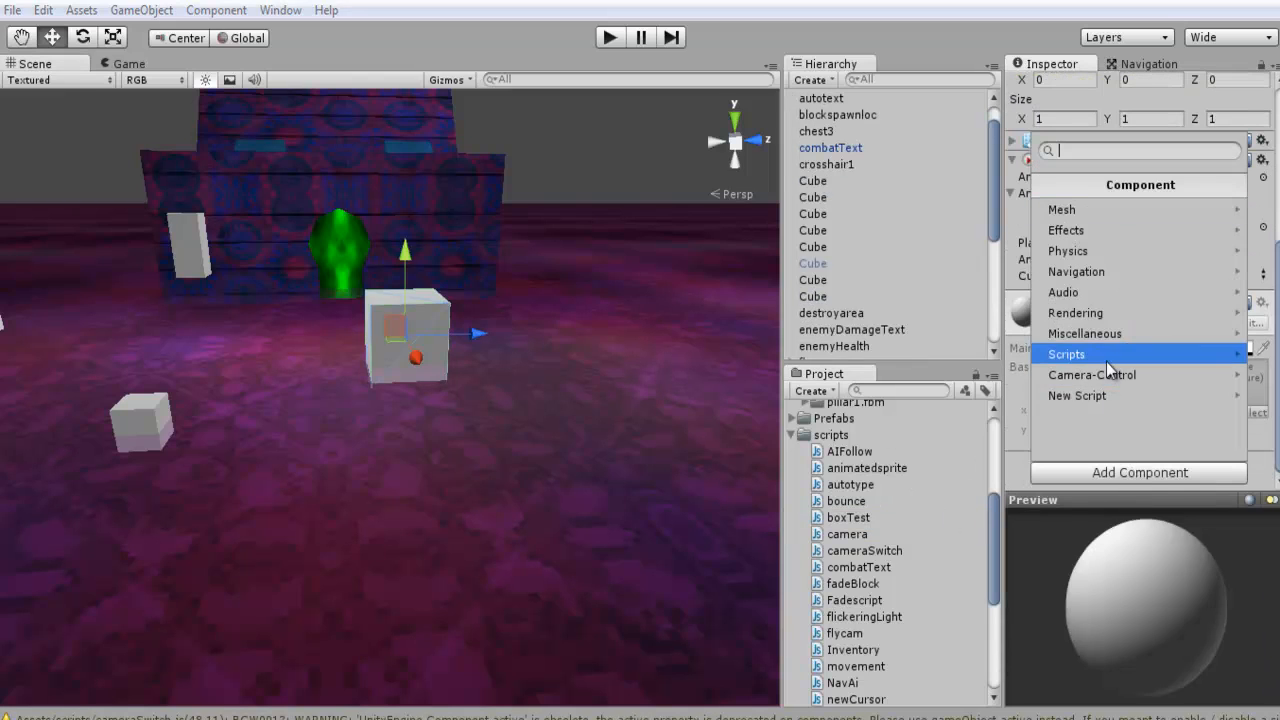
pyautogui.click(1107, 357)
pyautogui.scroll(-5, 1111, 405)
pyautogui.scroll(5, 1111, 405)
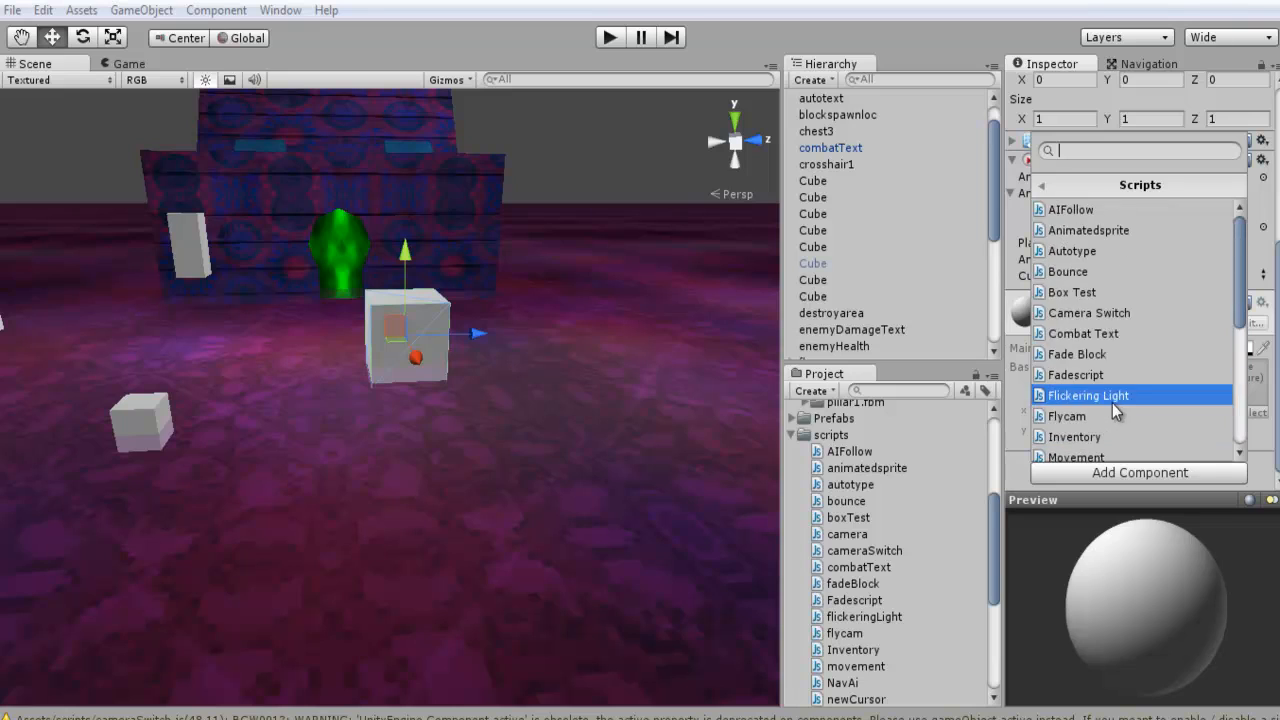
pyautogui.click(1100, 293)
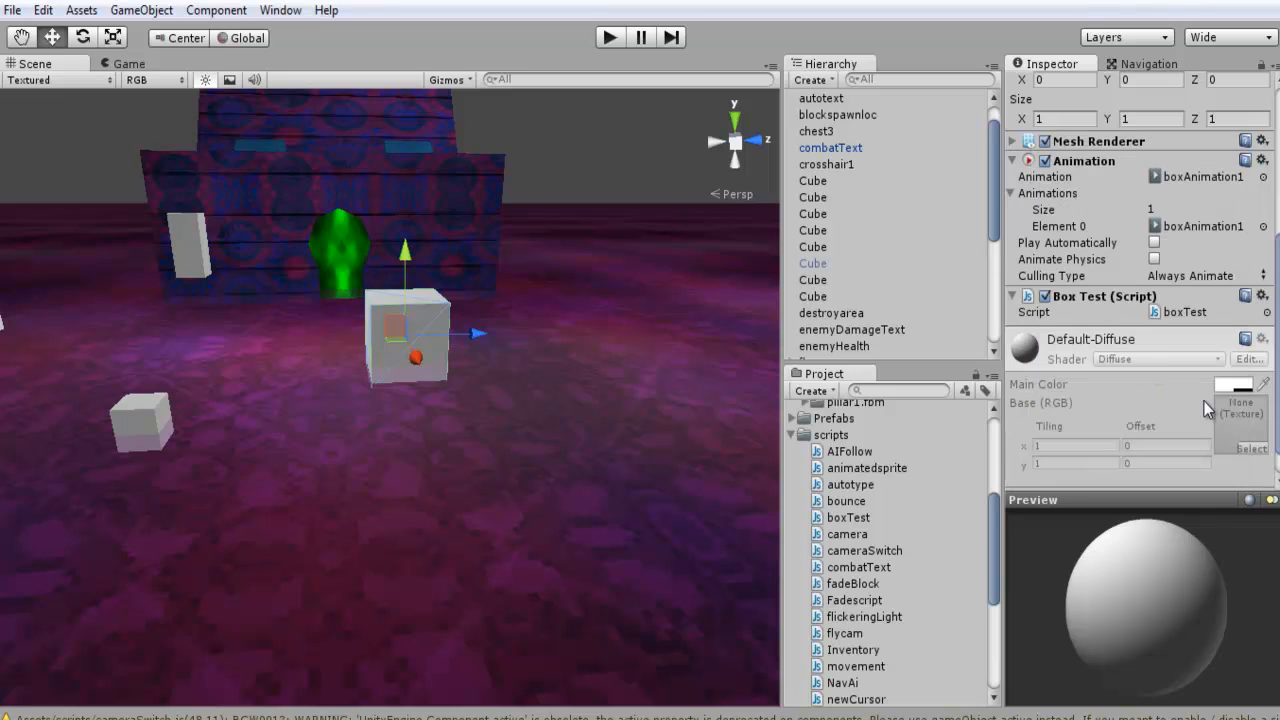
# Open boxTest.js in MonoDevelop for editing at the start of the Update function body.
pyautogui.doubleClick(1185, 312)
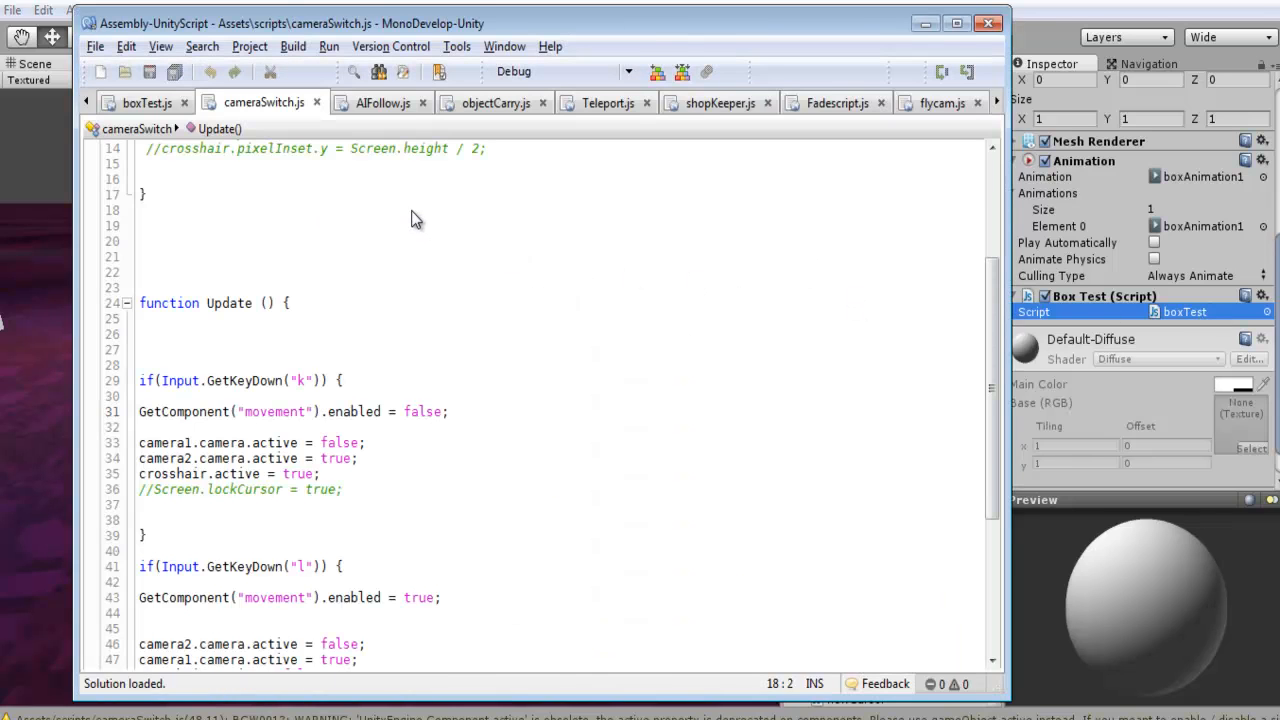
pyautogui.click(146, 103)
pyautogui.click(293, 240)
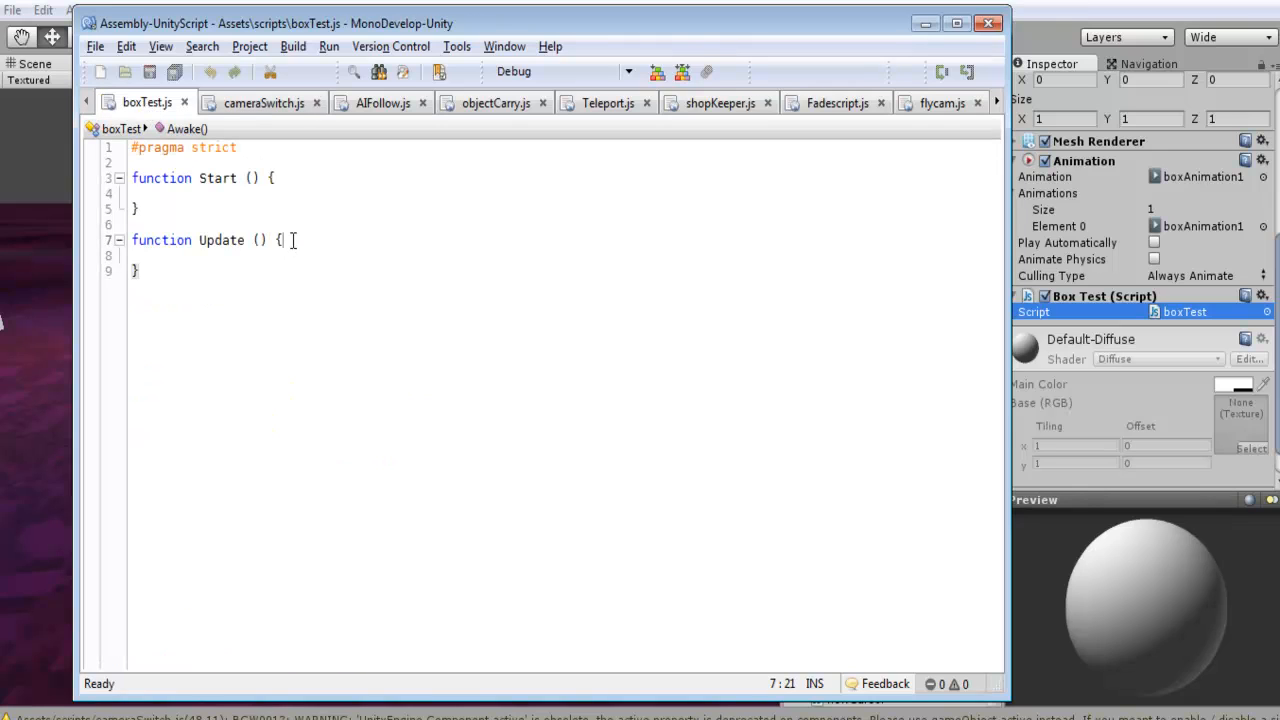
# Add the condition block if(Input.GetKeyDown("0")) { } inside the Update function of boxTest.js.
pyautogui.press('Return')
pyautogui.press('Return')
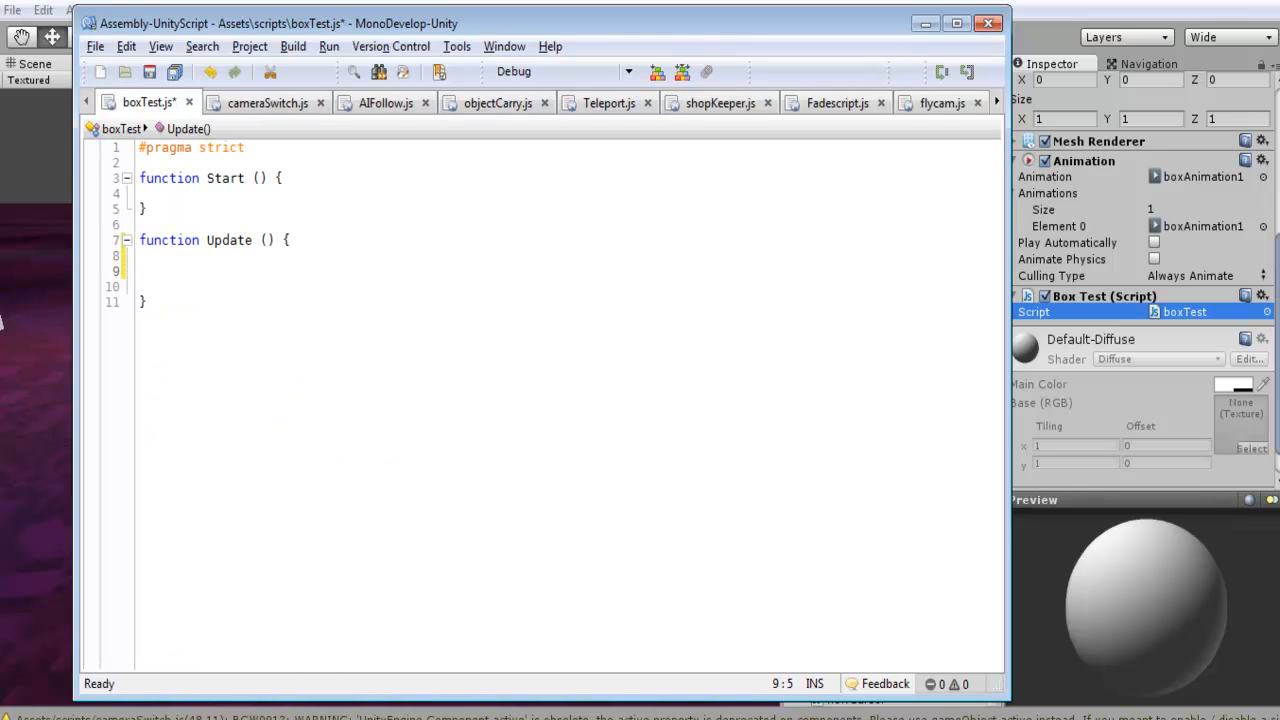
pyautogui.write('if(Inpu')
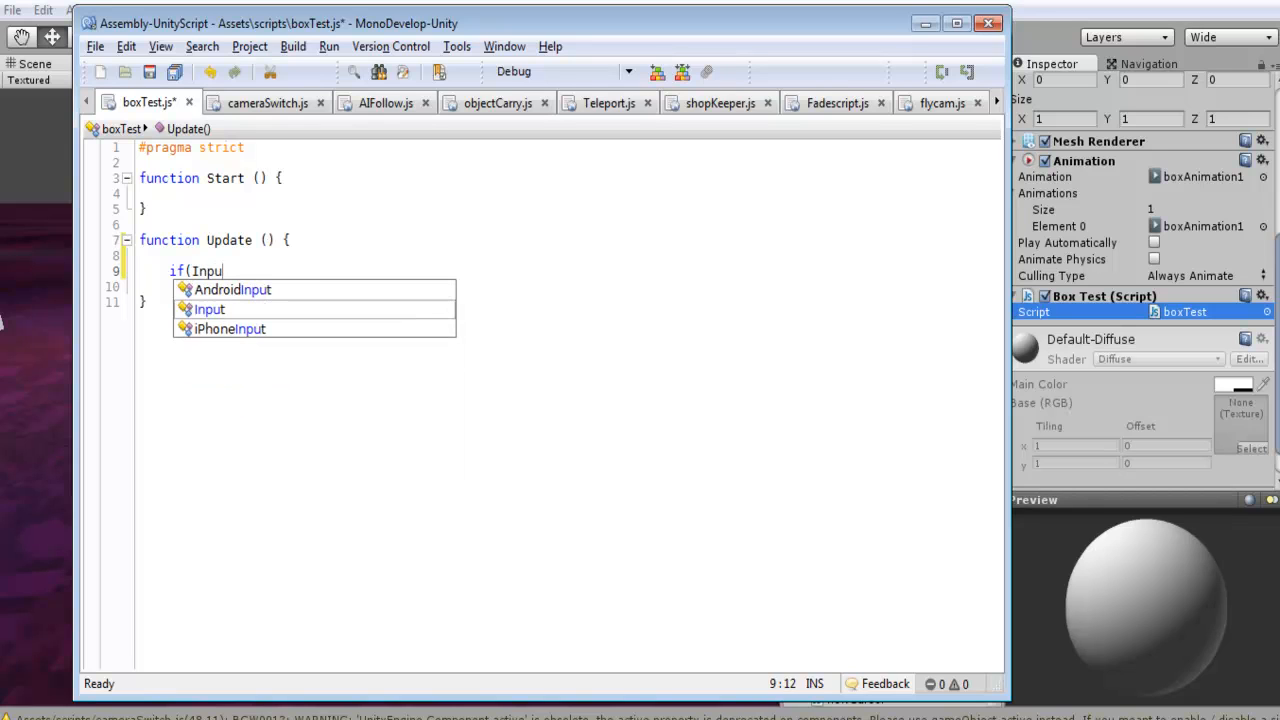
pyautogui.write('t.Ge')
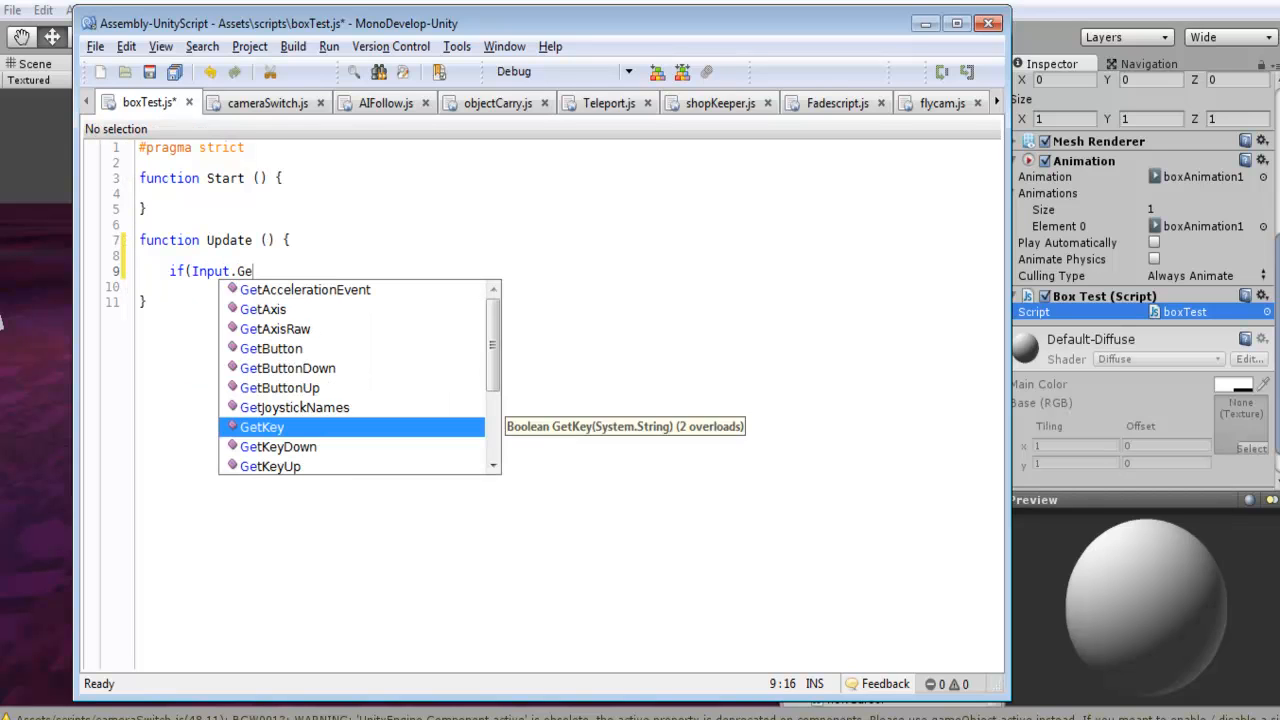
pyautogui.press('Return')
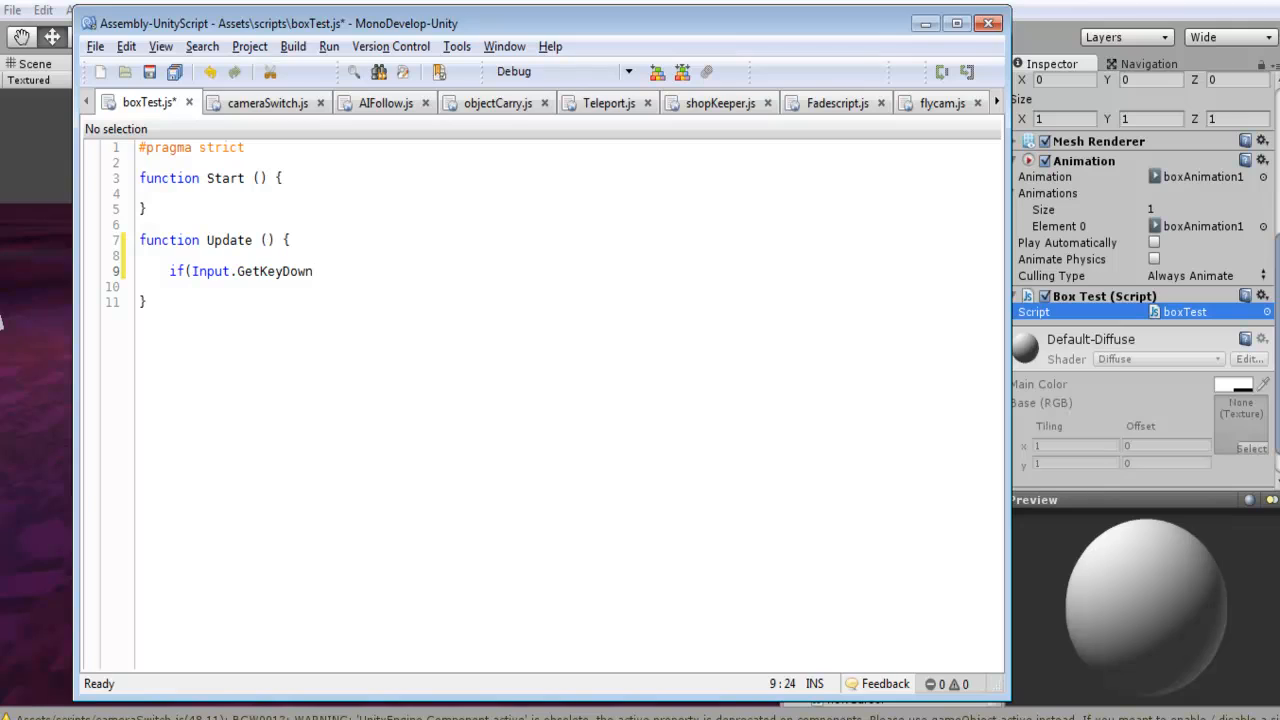
pyautogui.write('("0")) {')
pyautogui.press('Return')
pyautogui.press('Return')
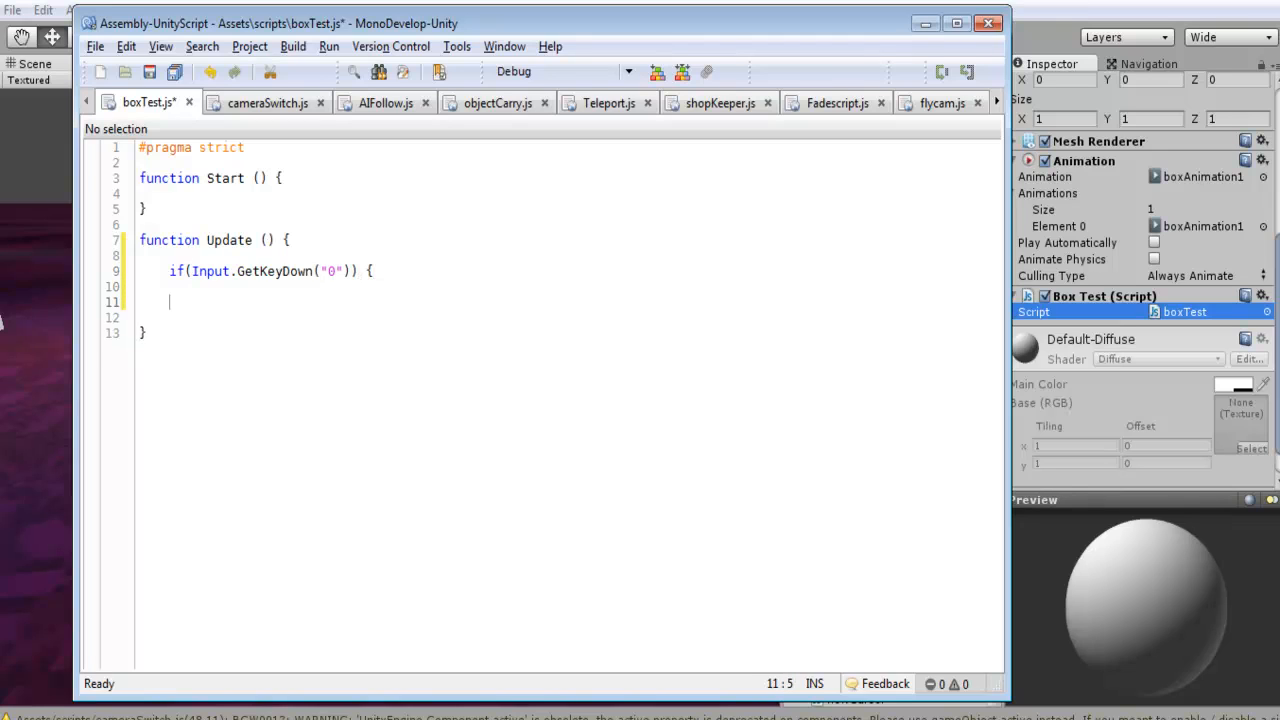
pyautogui.press('Return')
# Inside the if block, add this.animation[""].wrapMode = WrapMode.Once; and this.animation.Play(""); on separate lines with empty clip names.
pyautogui.click(252, 283)
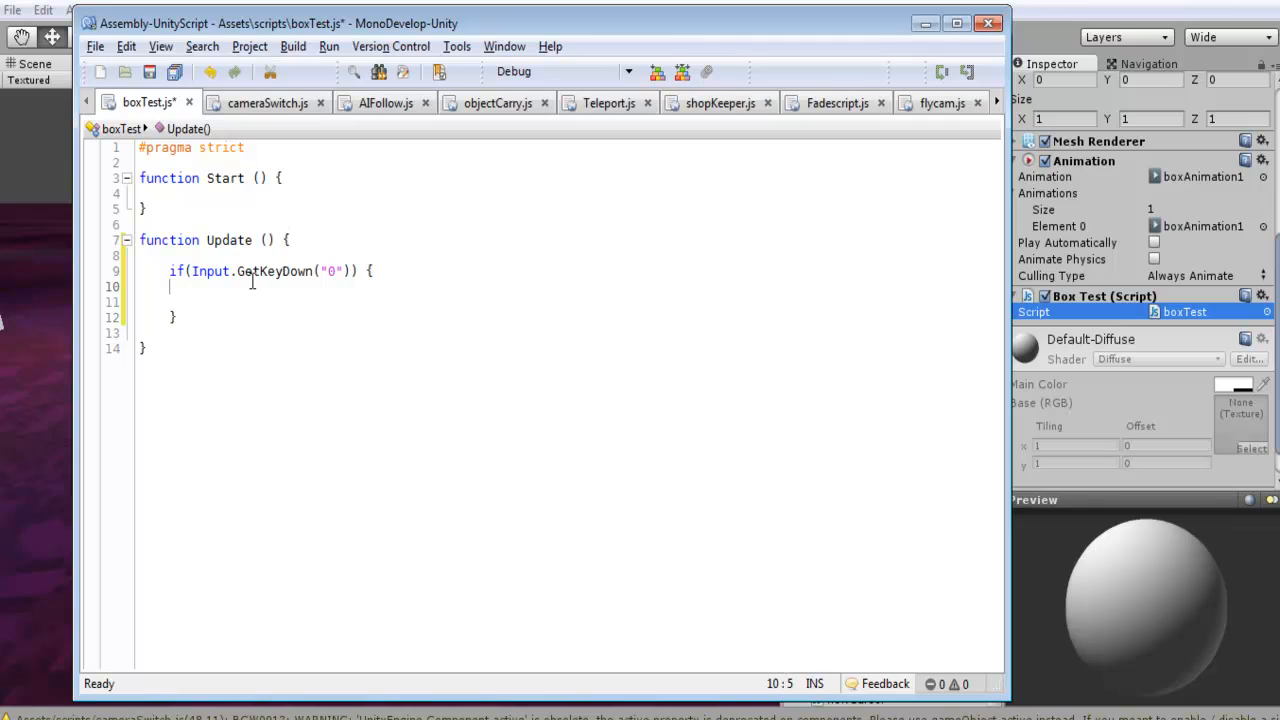
pyautogui.press('Return')
pyautogui.press('Tab')
pyautogui.write('this.animation[""].wrapMode = WrapMode.Once; this.animation.Play("");')
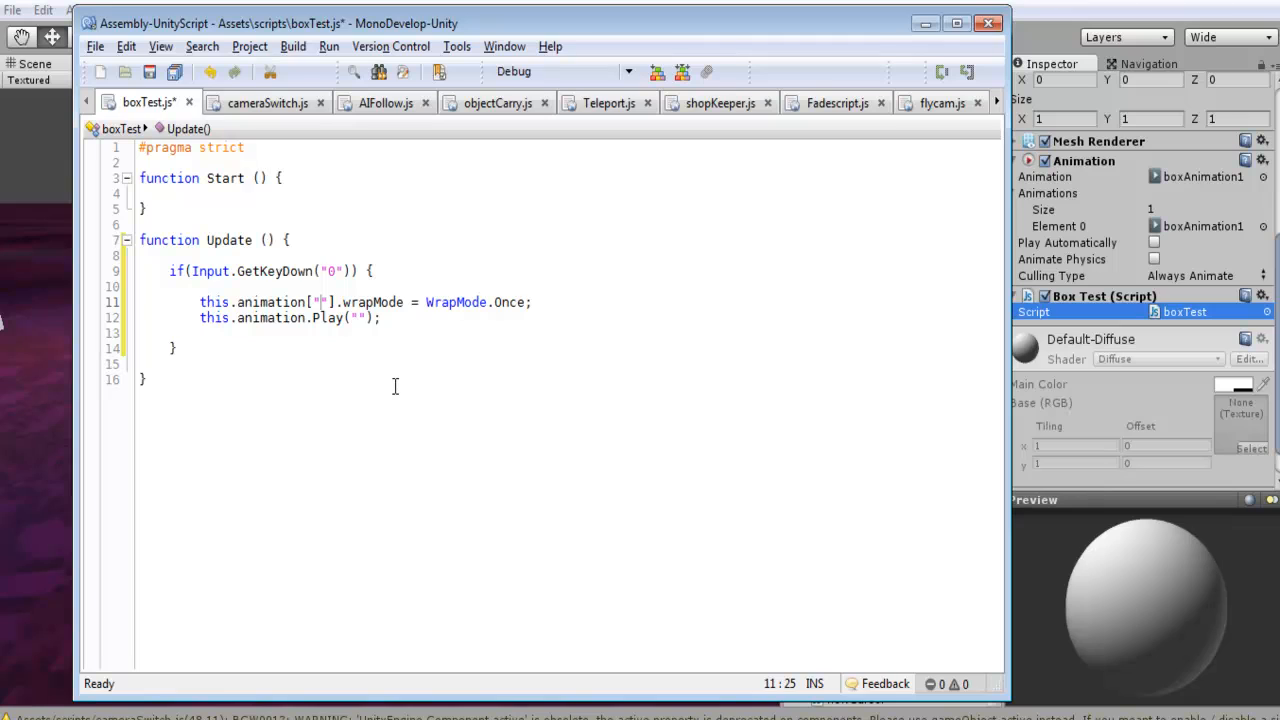
pyautogui.moveTo(543, 303); pyautogui.dragTo(228, 309)
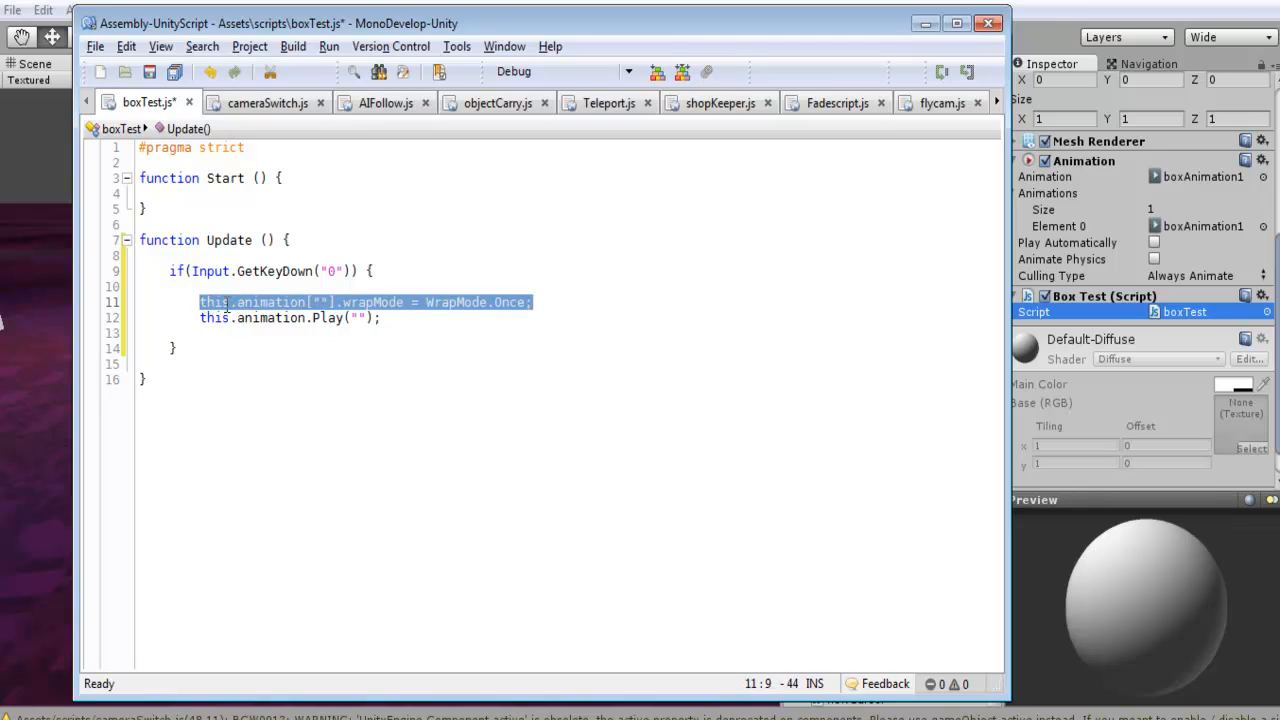
pyautogui.click(527, 303)
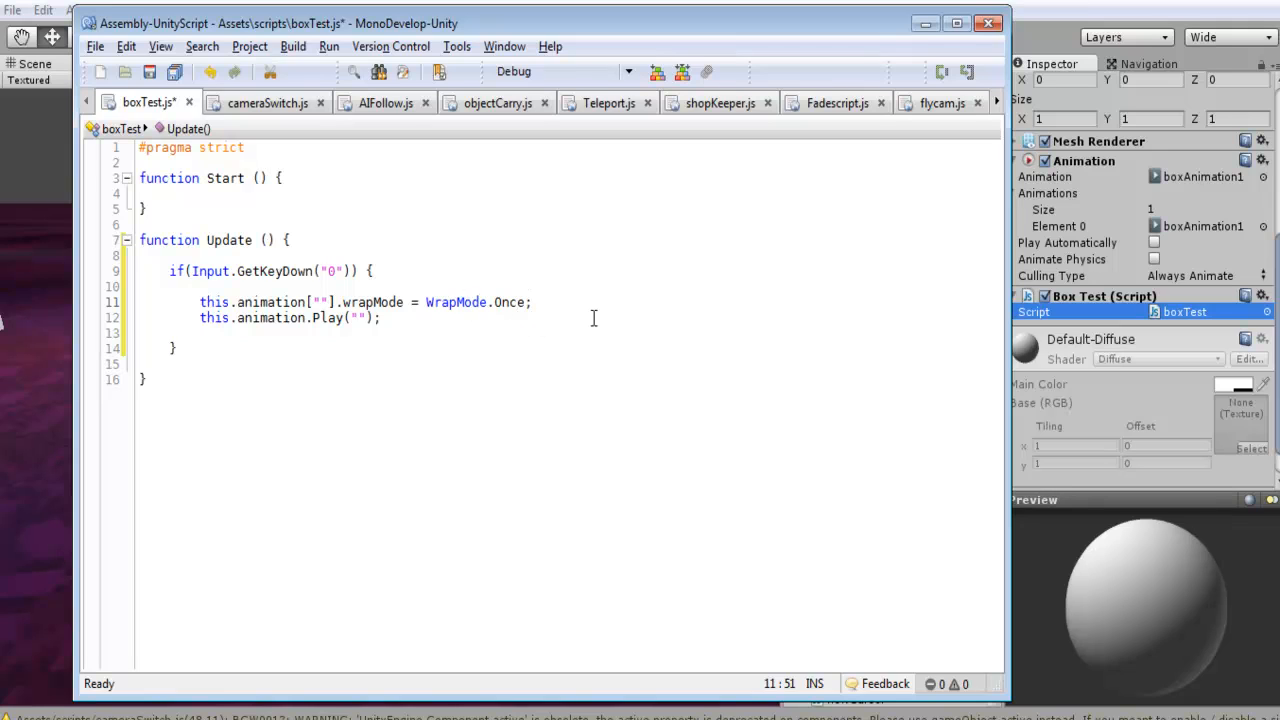
pyautogui.click(500, 318)
# Switch to Unity and copy the name of the boxAnimation1 clip from the Animations folder.
pyautogui.click(922, 25)
pyautogui.scroll(5, 947, 409)
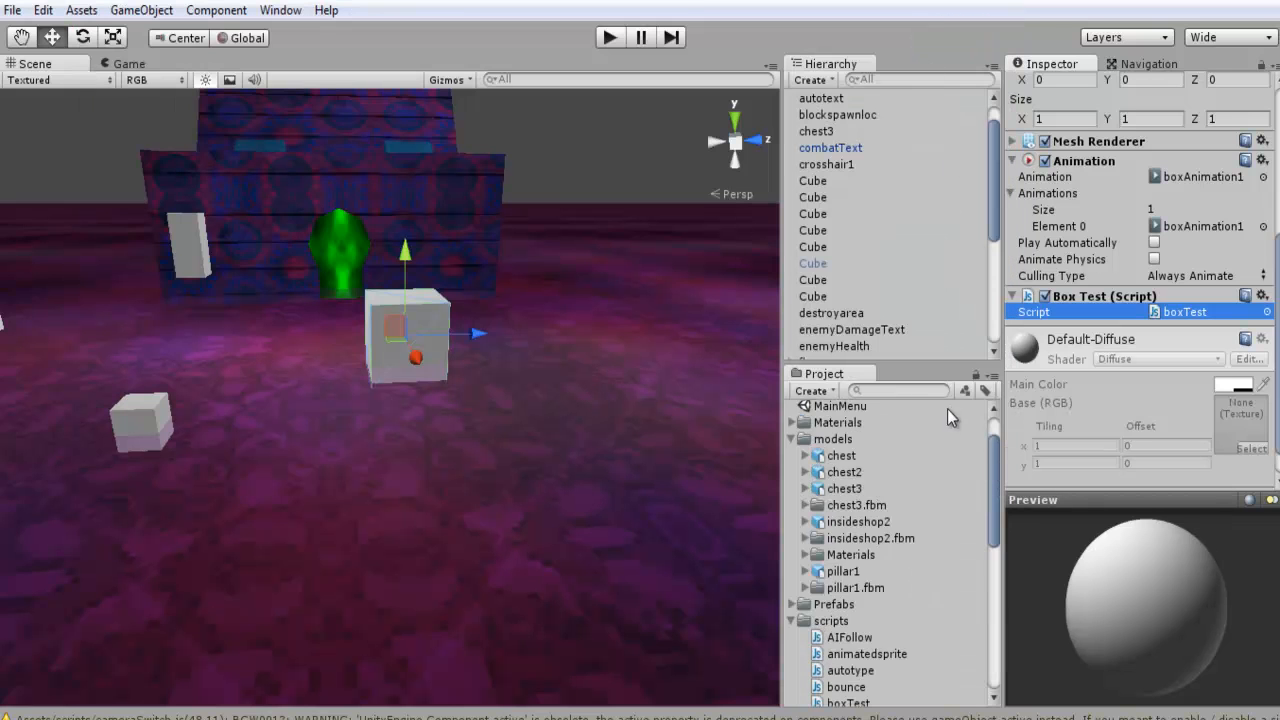
pyautogui.click(793, 409)
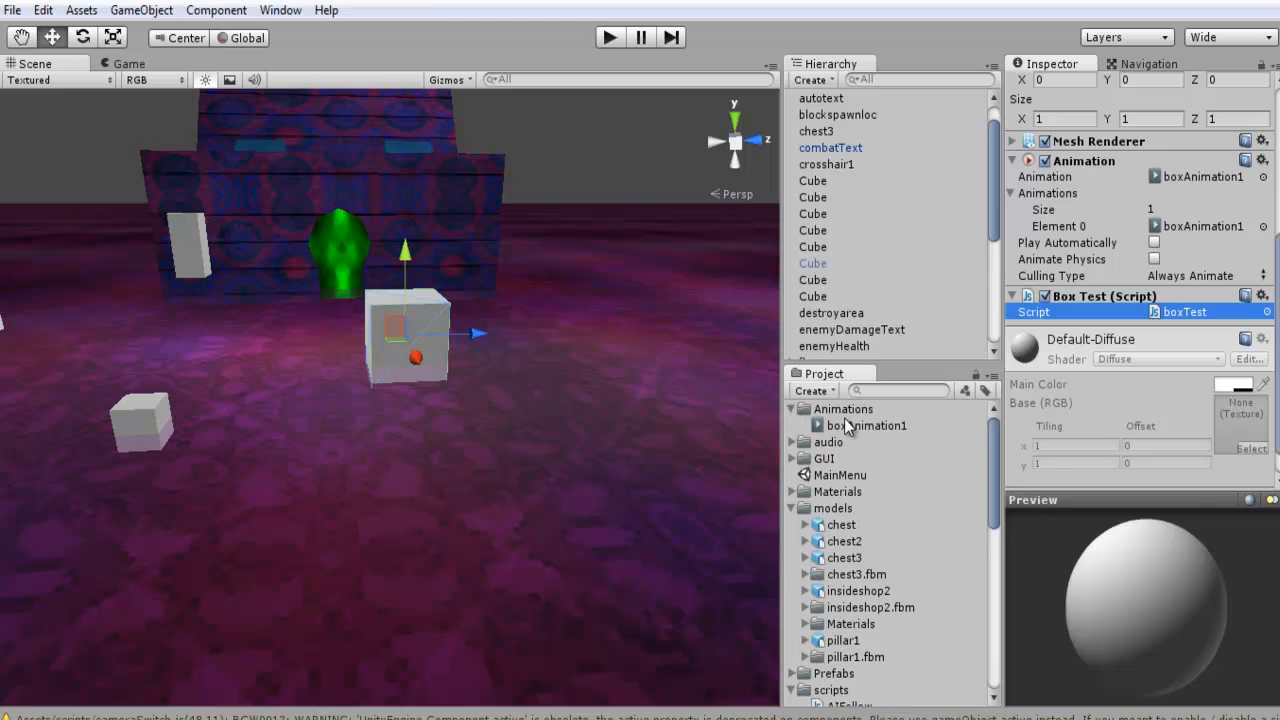
pyautogui.click(859, 425)
pyautogui.click(869, 425)
pyautogui.hotkey('ctrl', 'c')
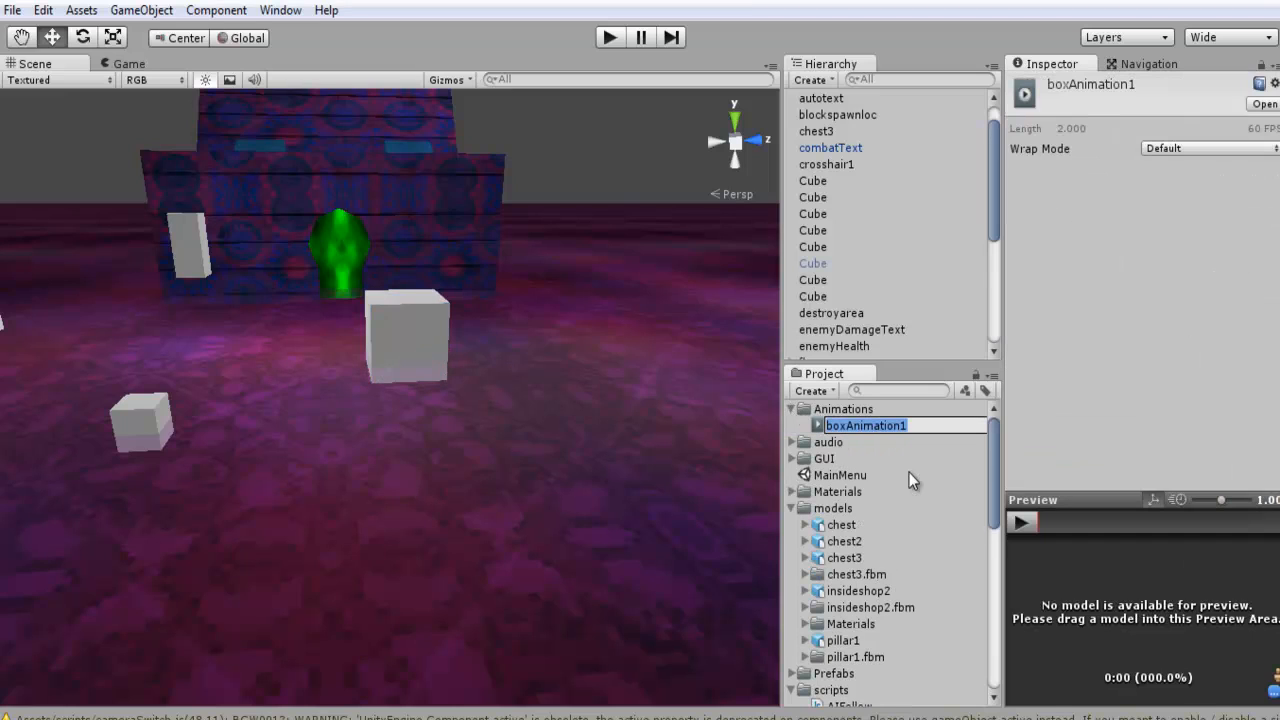
pyautogui.click(858, 409)
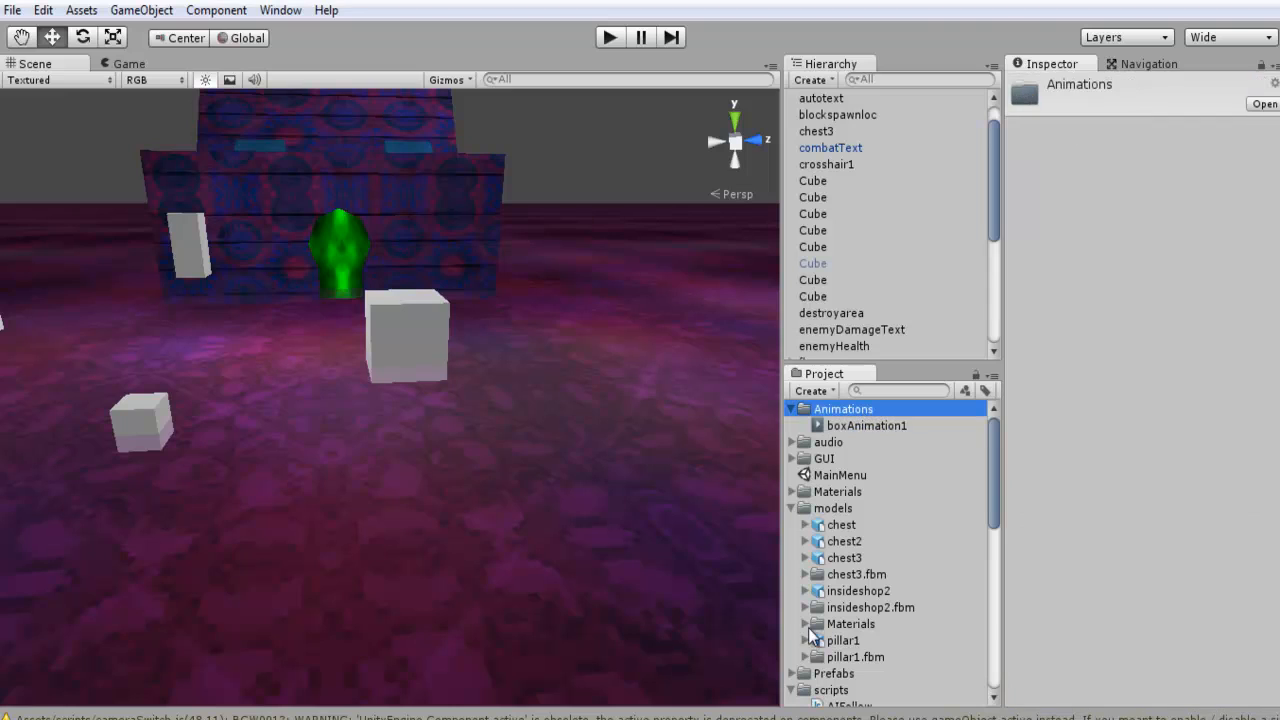
# Back in MonoDevelop, paste boxAnimation1 into the empty quotes of both the wrapMode and Play lines and save the script.
pyautogui.hotkey('alt', 'Tab')
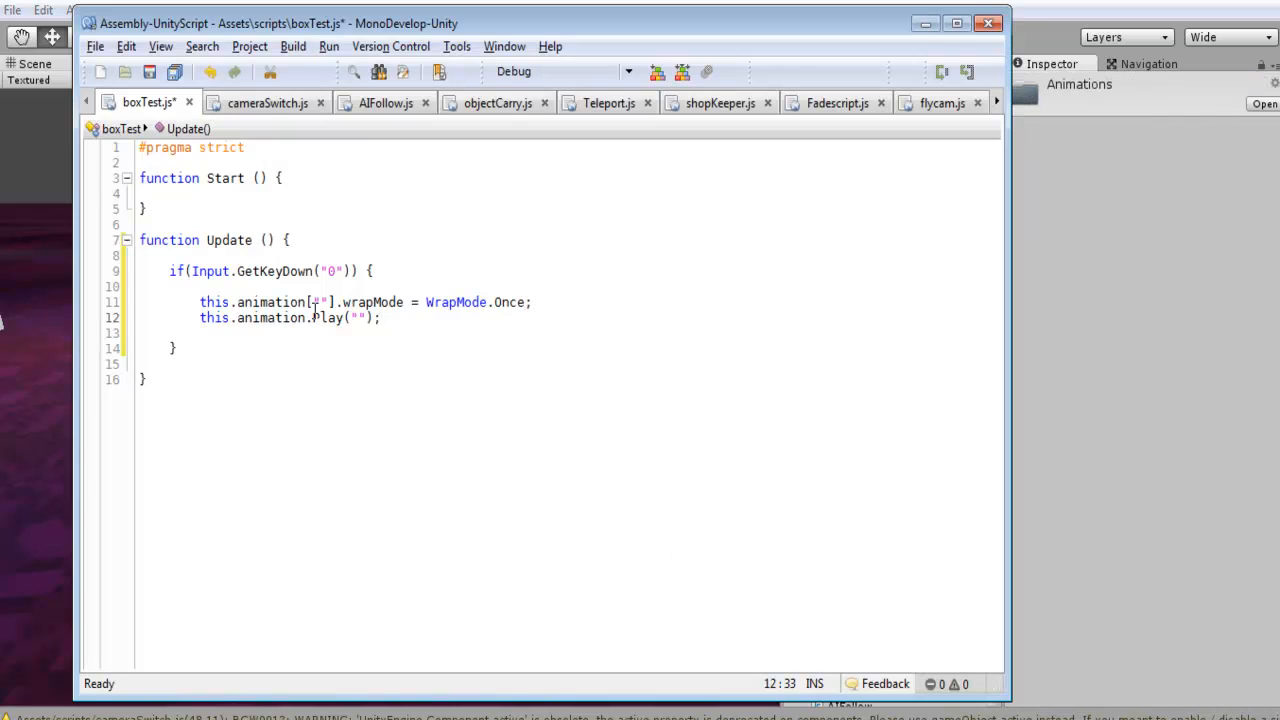
pyautogui.hotkey('ctrl', 'v')
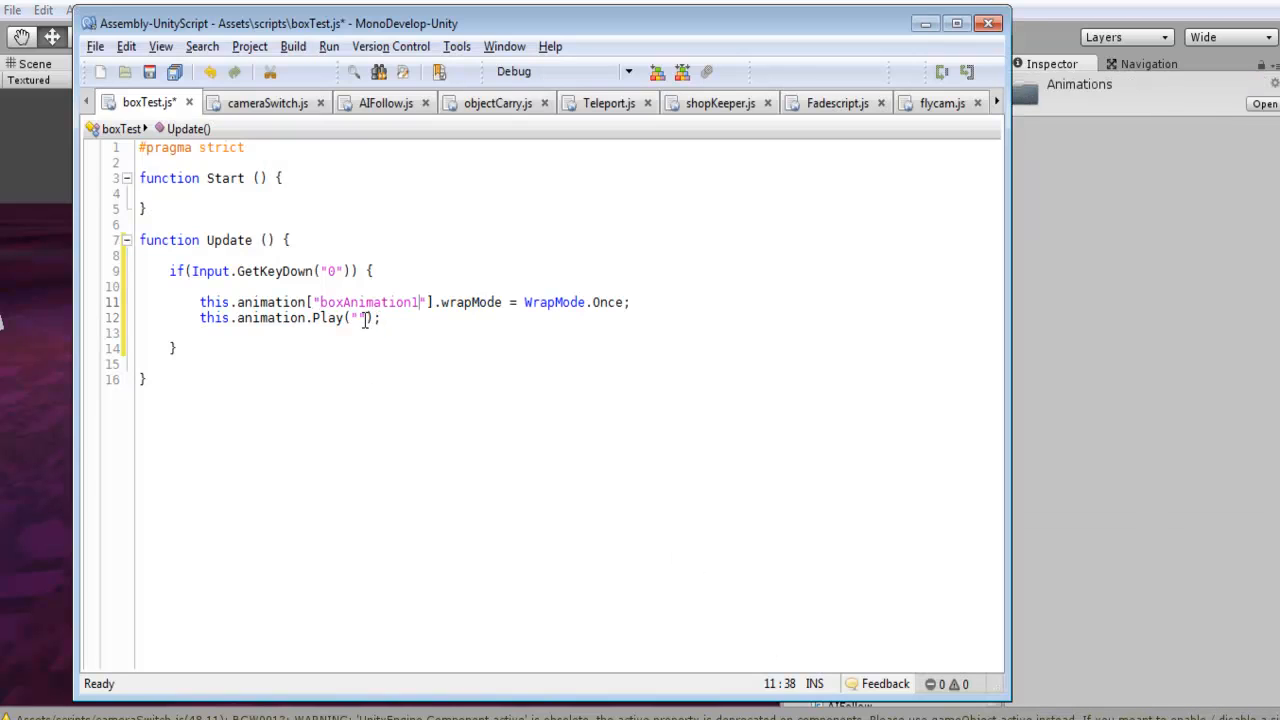
pyautogui.hotkey('ctrl', 'v')
pyautogui.moveTo(337, 272); pyautogui.dragTo(326, 278)
pyautogui.click(376, 276)
pyautogui.rightClick(377, 279)
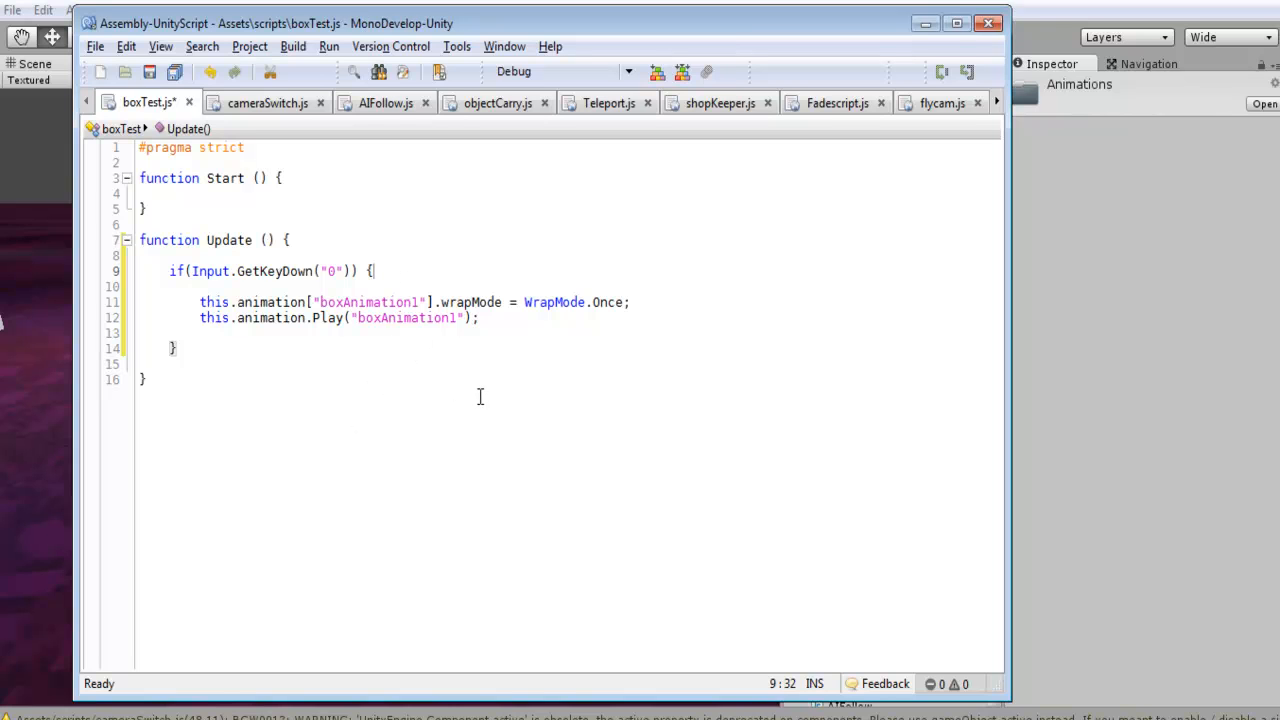
# Return to Unity and run the scene in play mode to test the box animation with the 0 key.
pyautogui.click(924, 24)
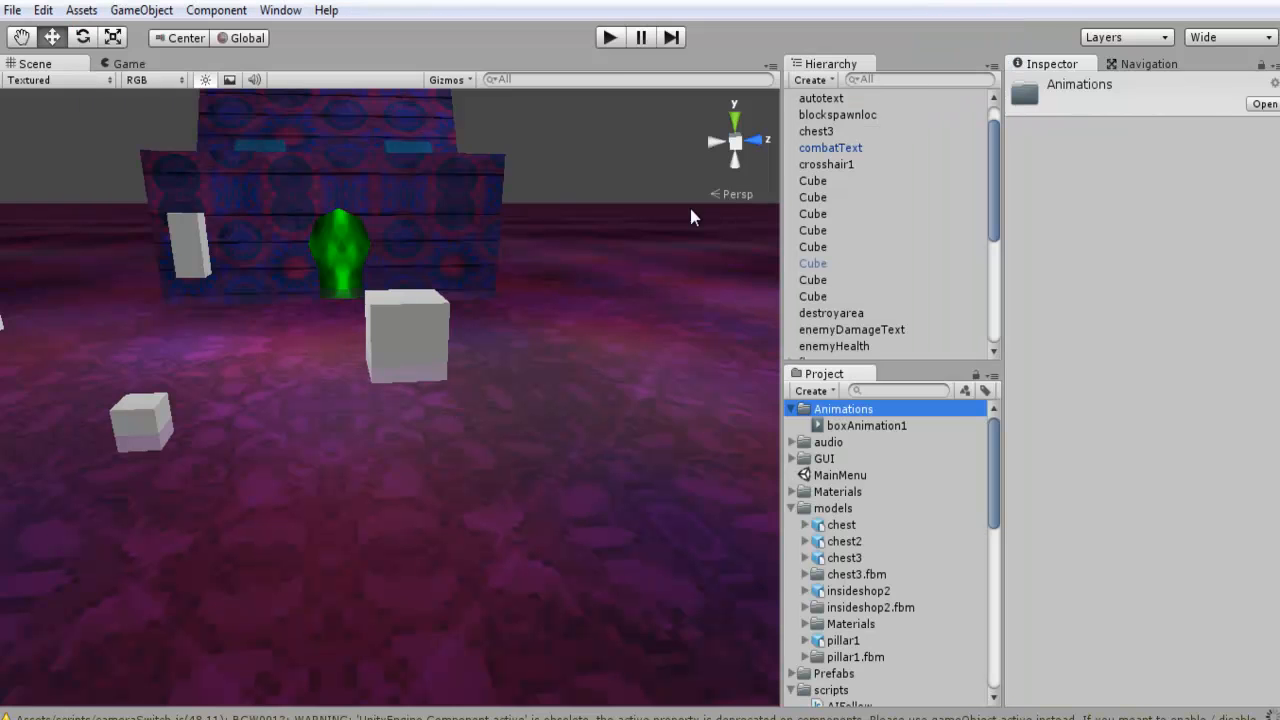
pyautogui.click(610, 37)
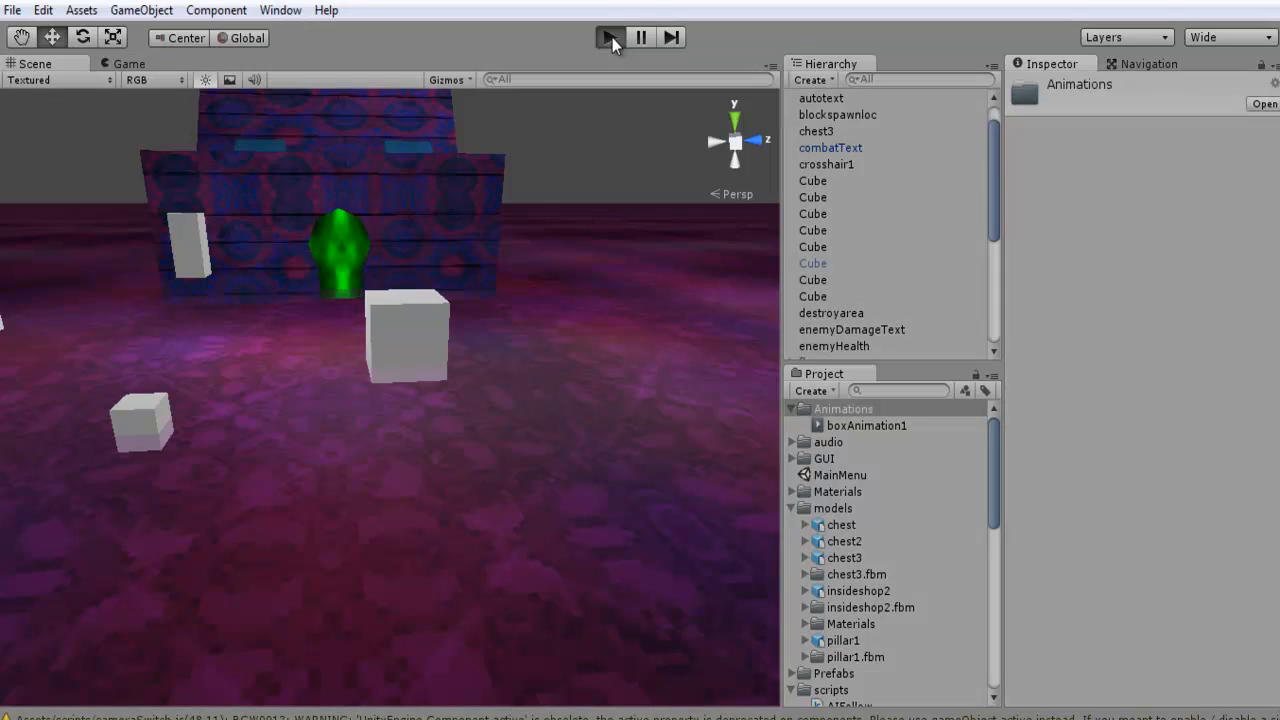
pyautogui.write('st')
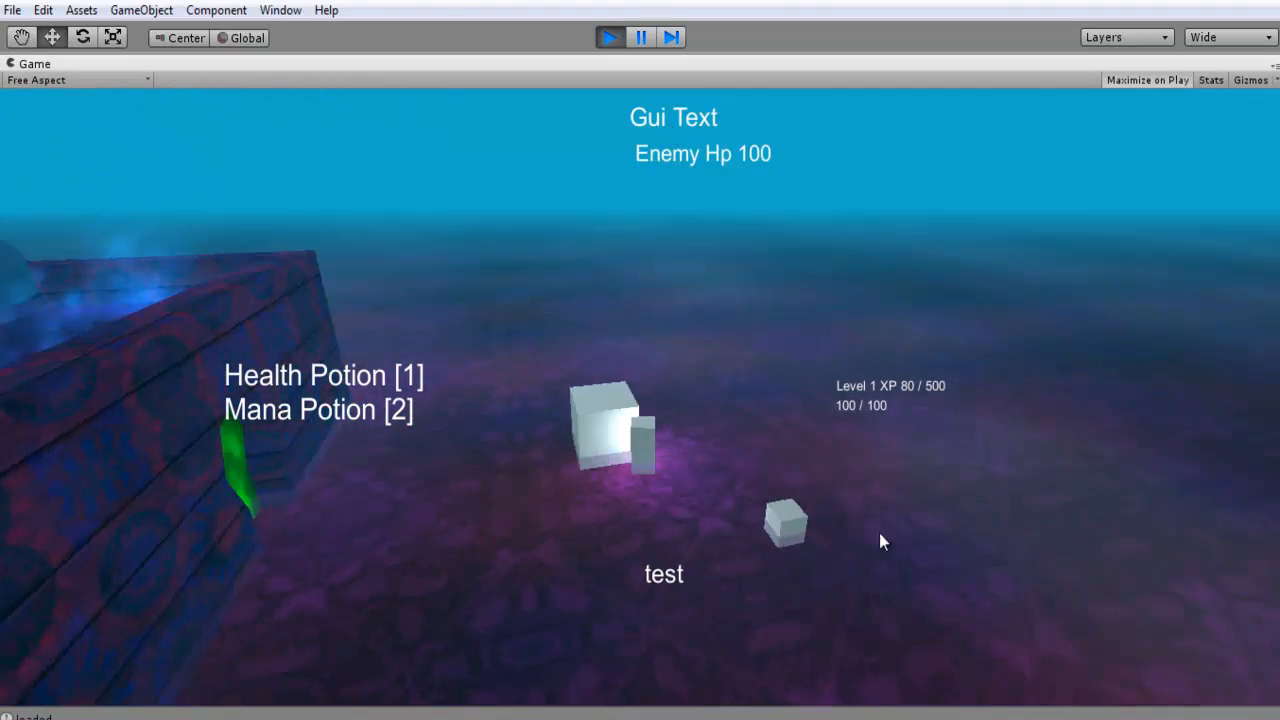
pyautogui.write('tttttttttt t')
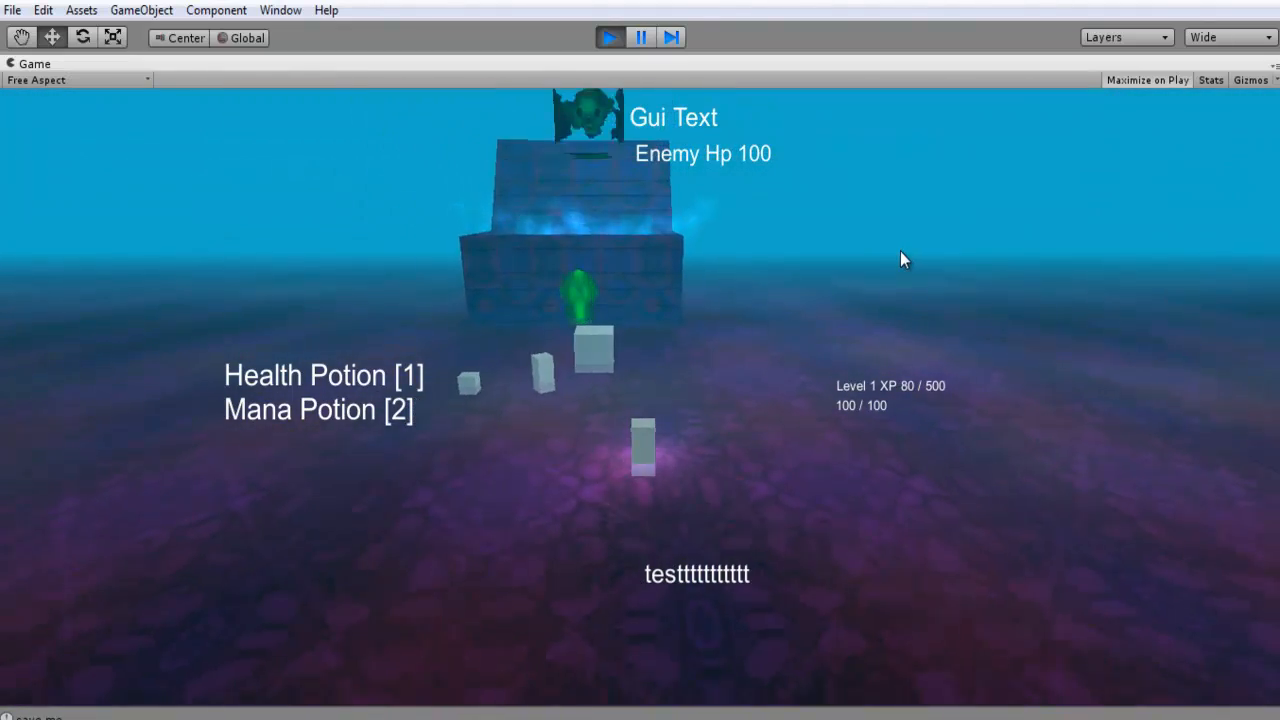
pyautogui.write('esttttttttttttt')
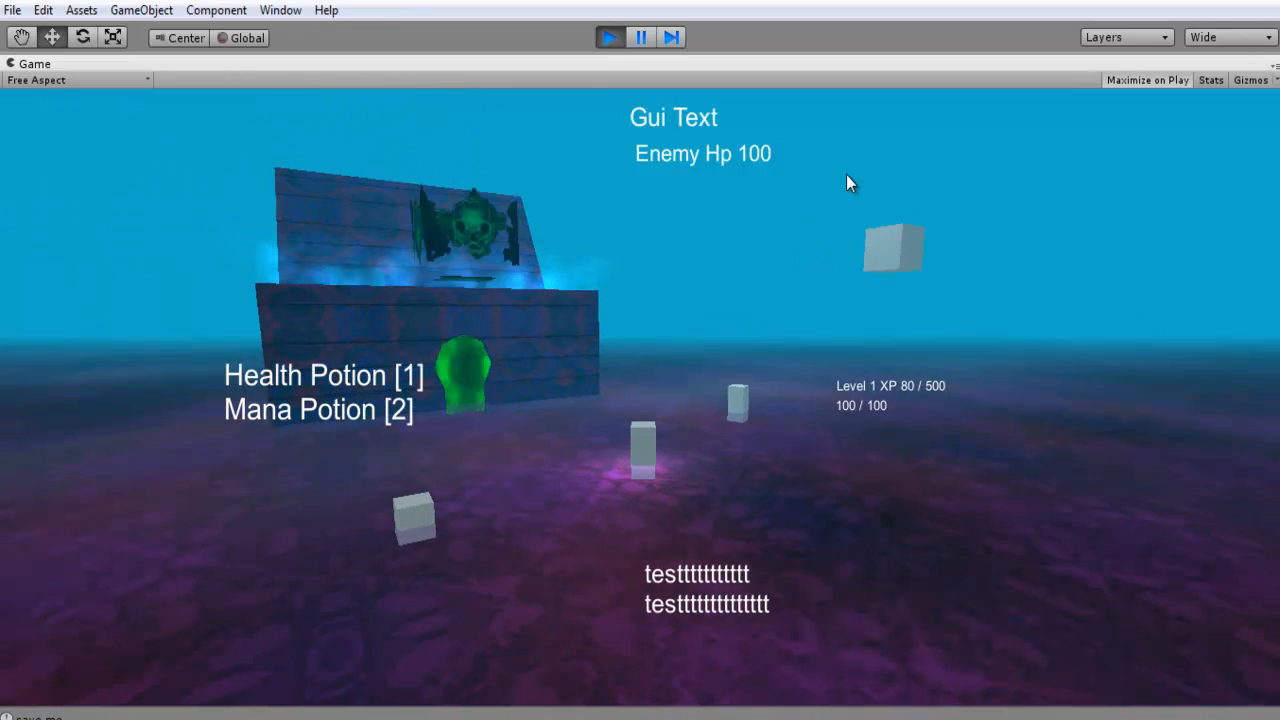
pyautogui.click(487, 208)
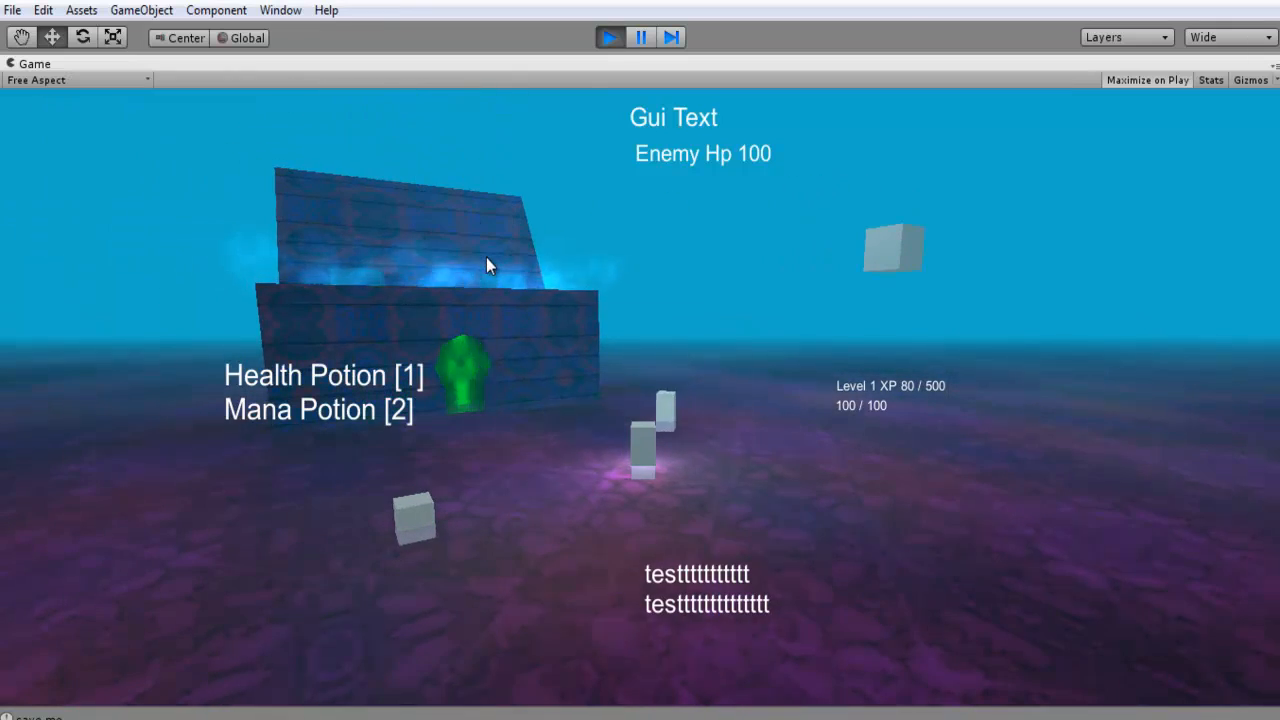